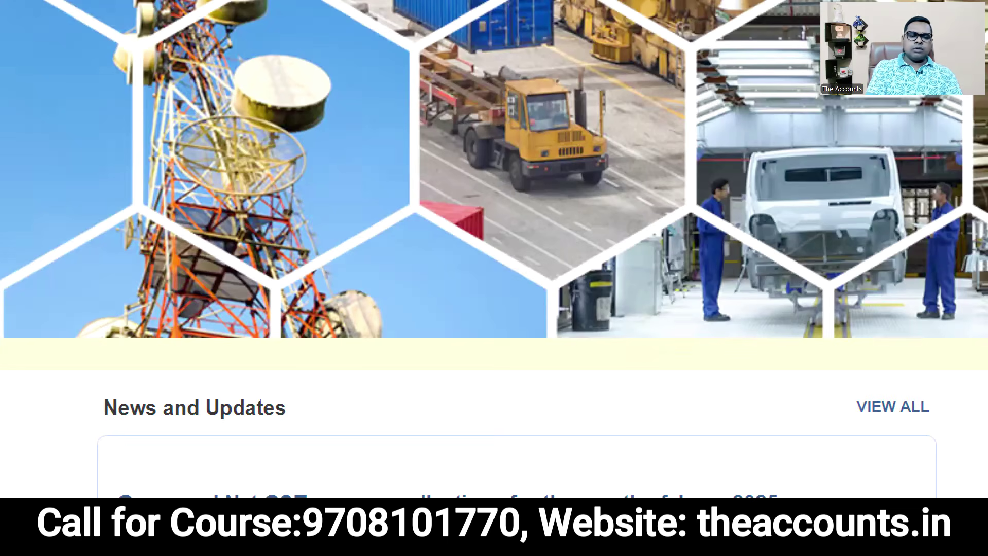
pyautogui.moveTo(345, 442)
pyautogui.mouseDown()
pyautogui.moveTo(340, 382)
pyautogui.moveTo(2, 453)
pyautogui.moveTo(353, 377)
pyautogui.mouseUp()
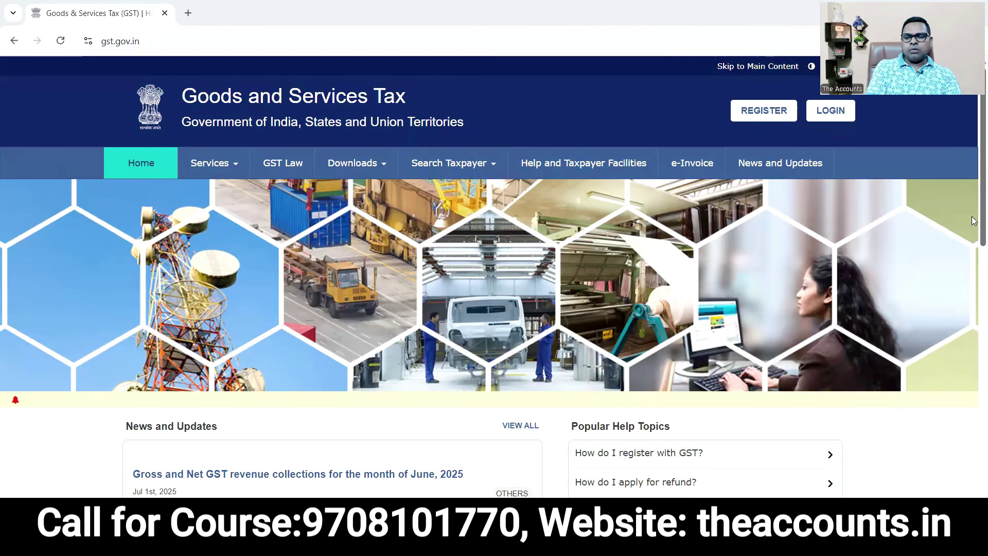
pyautogui.scroll(-6, 973, 227)
pyautogui.scroll(-3, 973, 345)
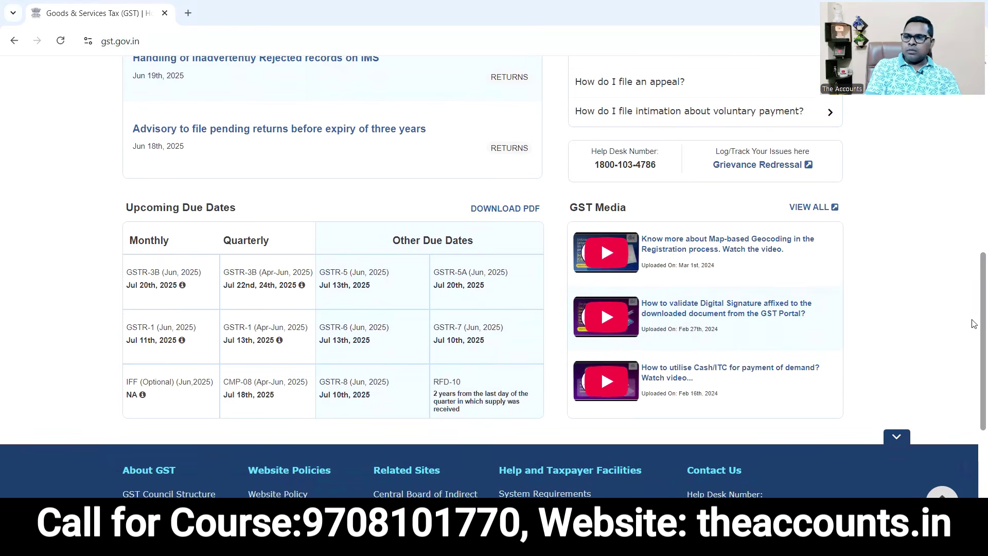
pyautogui.scroll(3, 973, 262)
pyautogui.scroll(1, 974, 262)
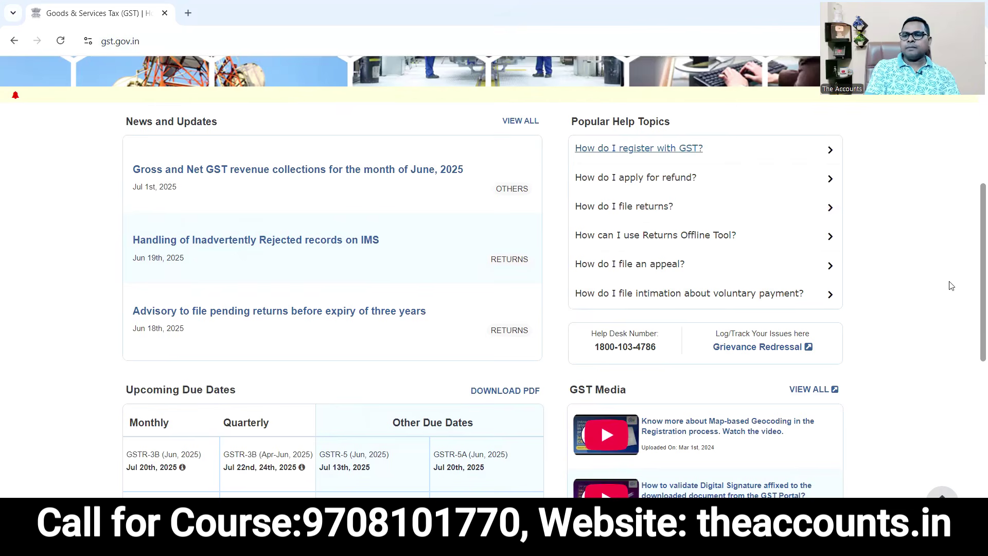
pyautogui.scroll(5, 330, 222)
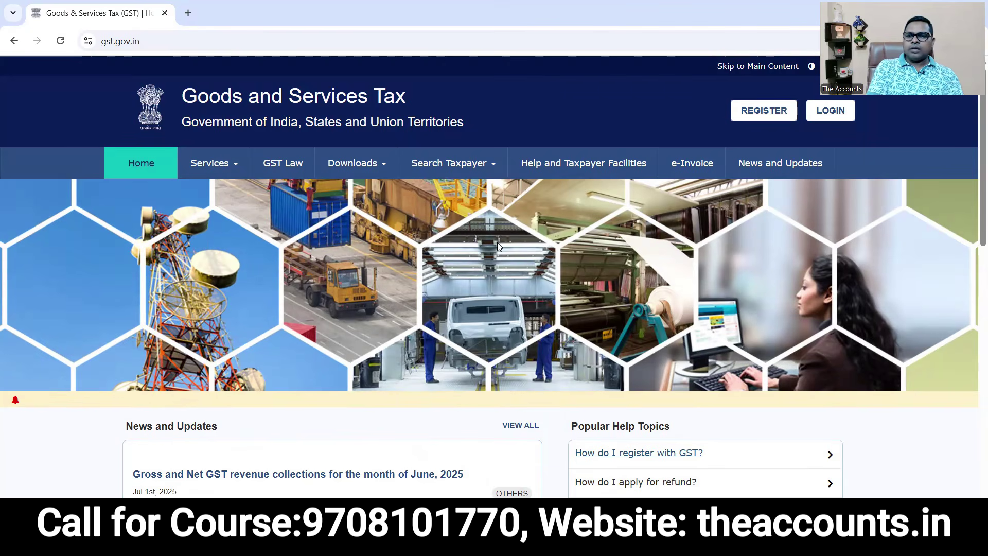
# Log in to the GST Portal taxpayer account with the username, password and captcha.
pyautogui.click(829, 115)
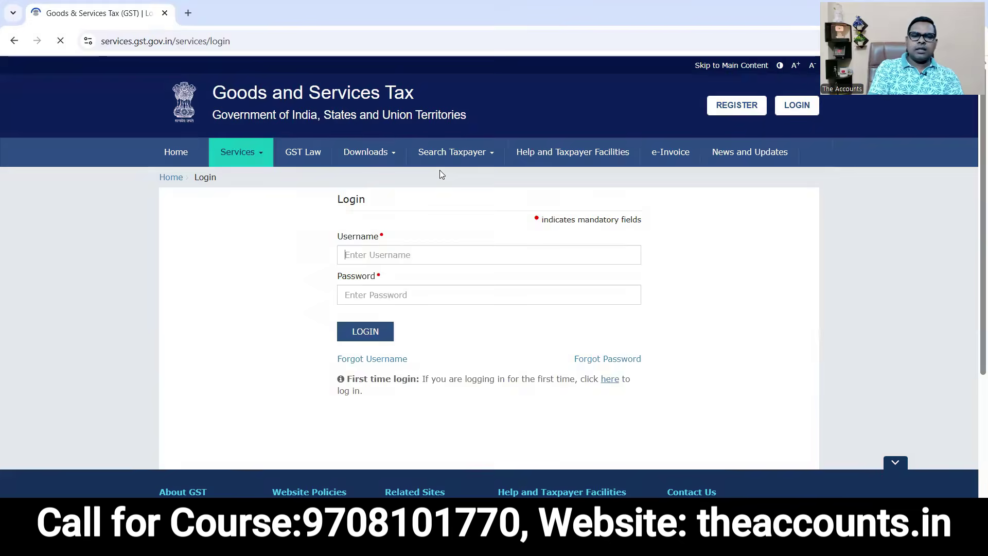
pyautogui.click(359, 261)
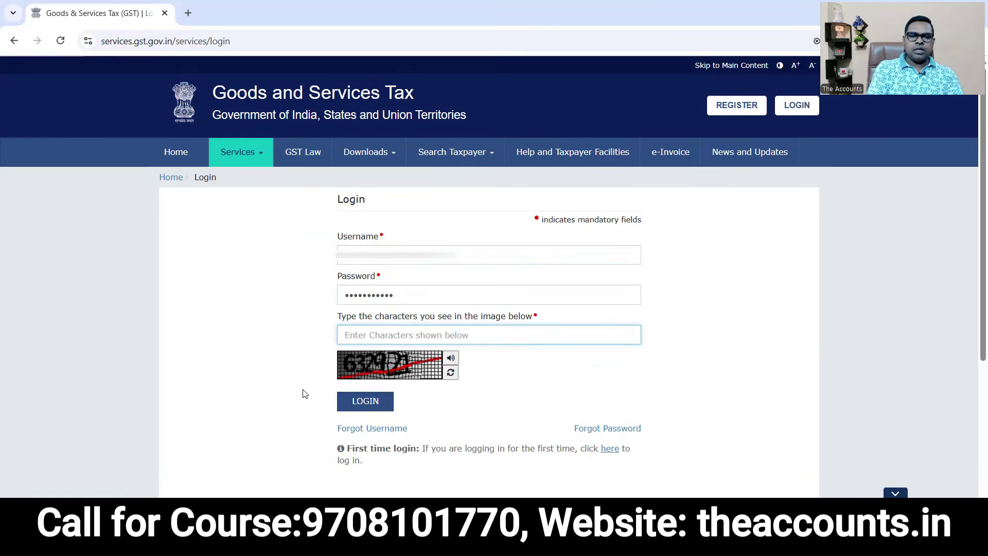
pyautogui.write('635921')
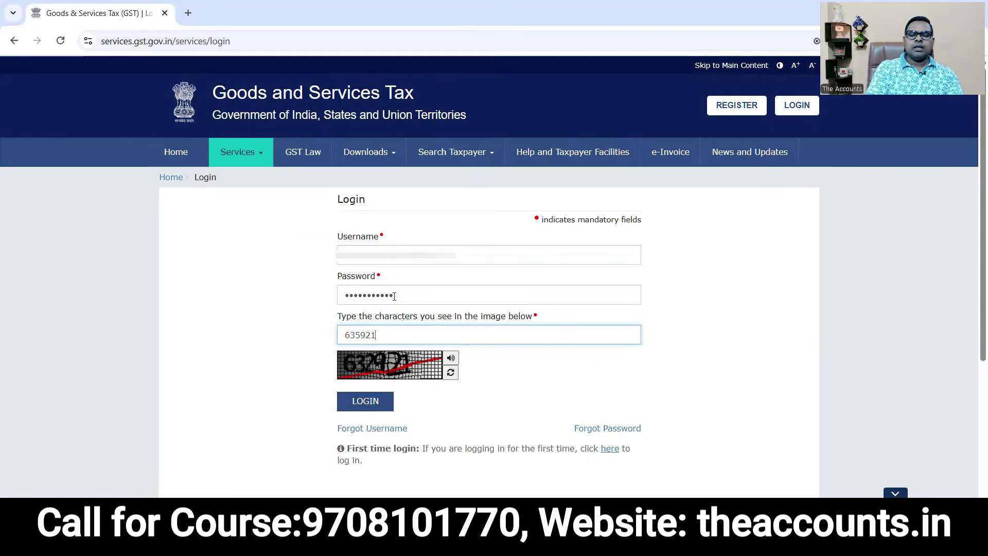
pyautogui.click(373, 407)
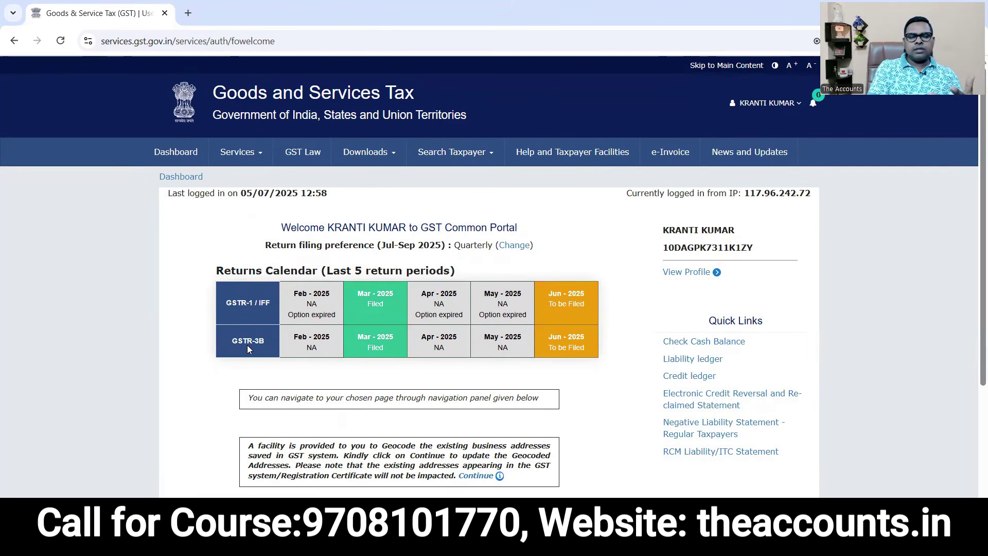
pyautogui.moveTo(379, 293)
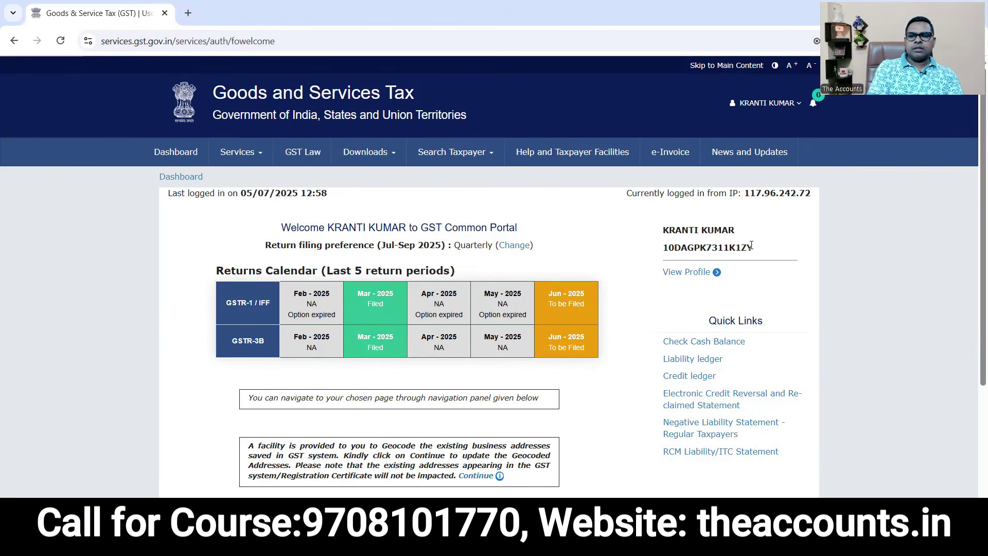
pyautogui.moveTo(751, 246); pyautogui.dragTo(668, 240)
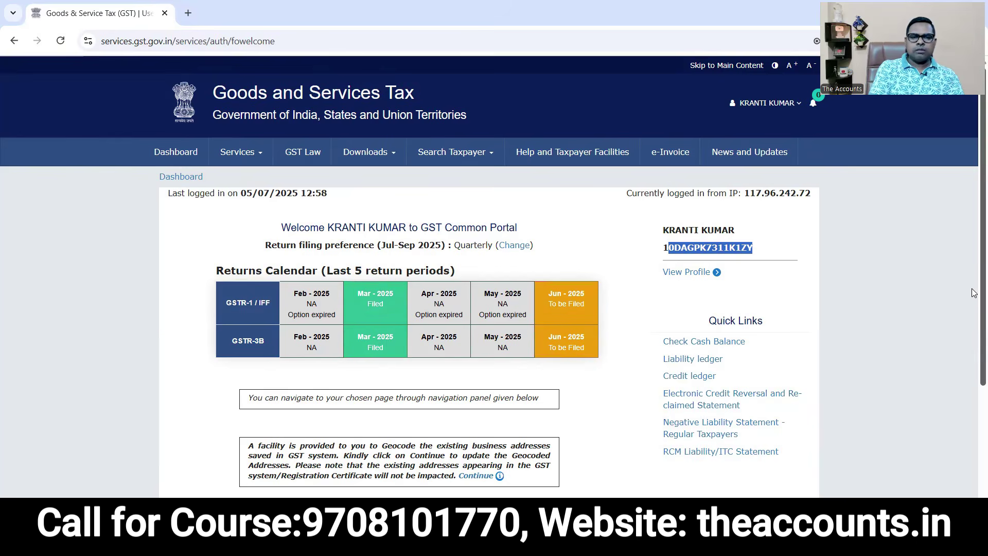
pyautogui.scroll(-2, 974, 292)
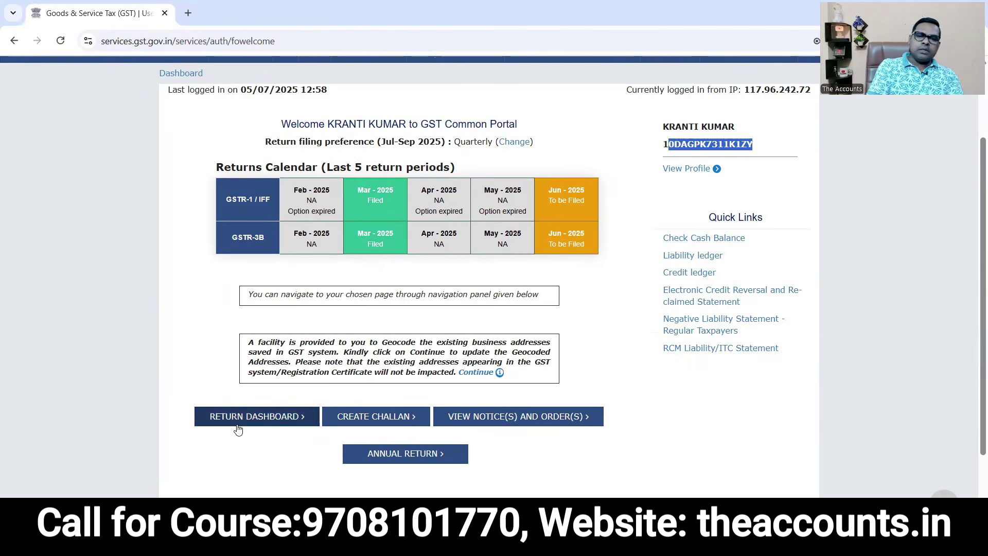
pyautogui.scroll(3, 973, 318)
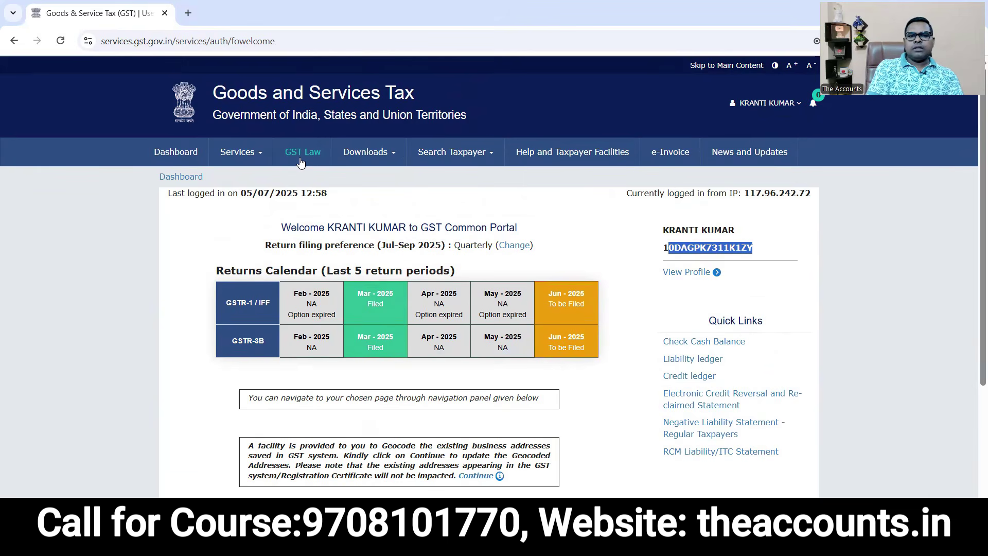
pyautogui.click(248, 155)
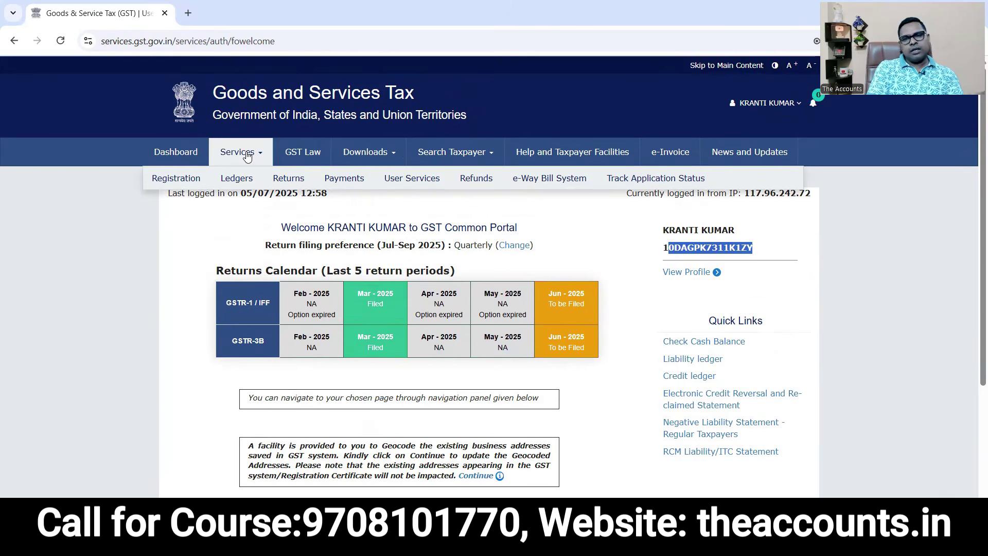
pyautogui.moveTo(343, 178)
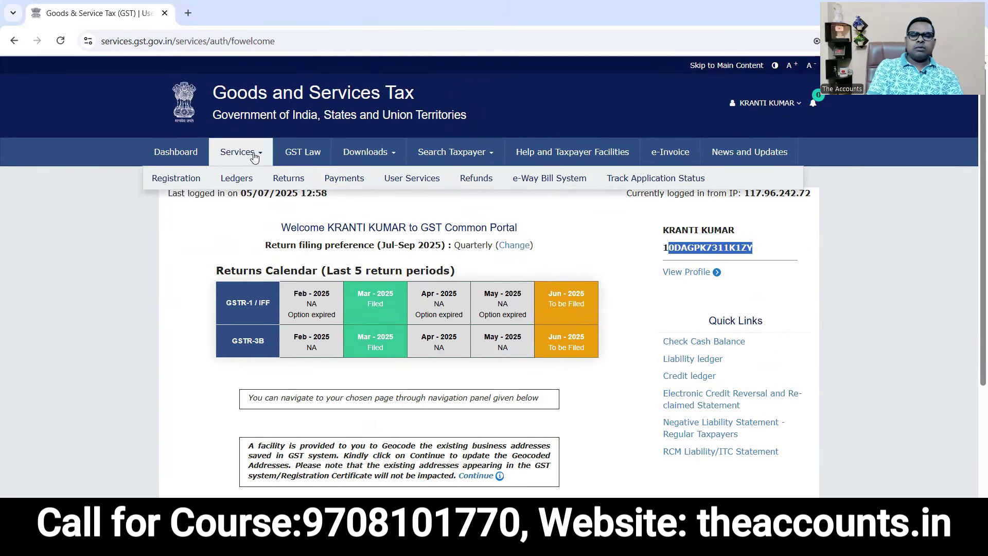
pyautogui.moveTo(245, 177)
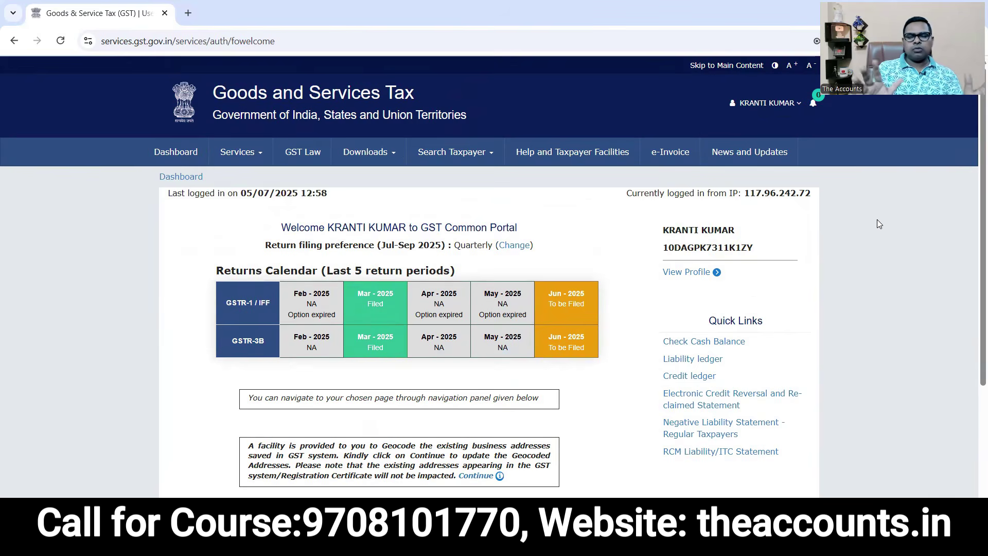
pyautogui.scroll(-3, 972, 374)
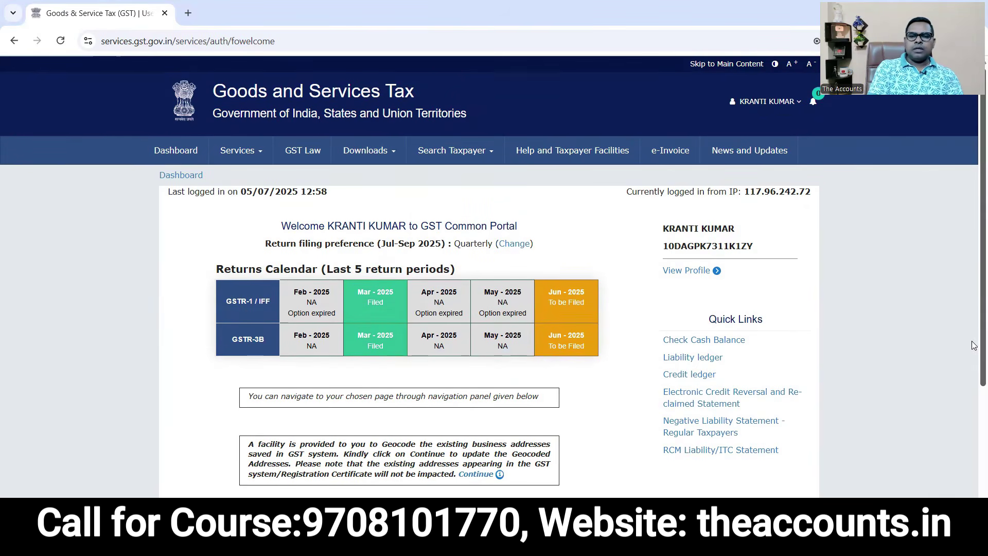
pyautogui.scroll(-1, 973, 381)
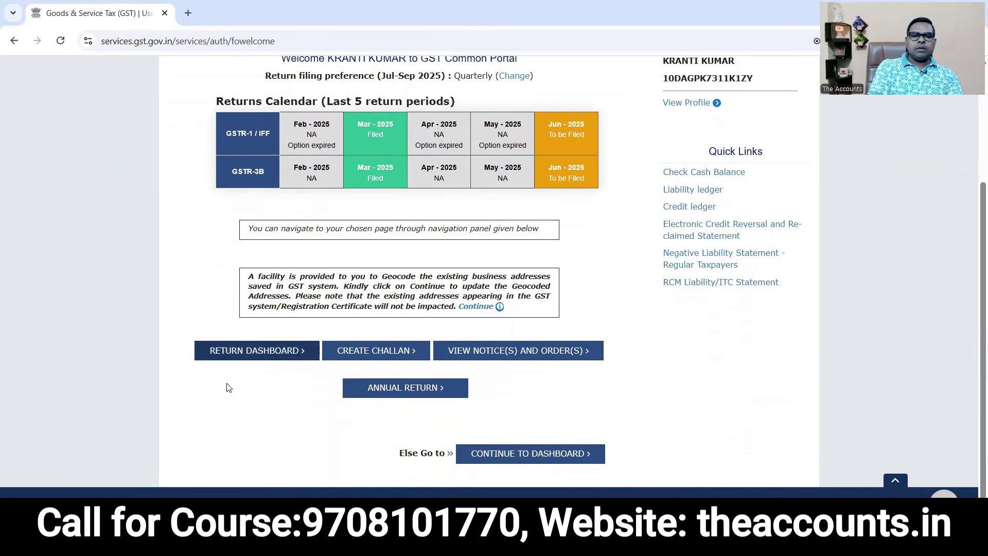
# On the returns dashboard, select financial year 2025-26, Quarter 1 (Apr - Jun) and period June.
pyautogui.click(271, 357)
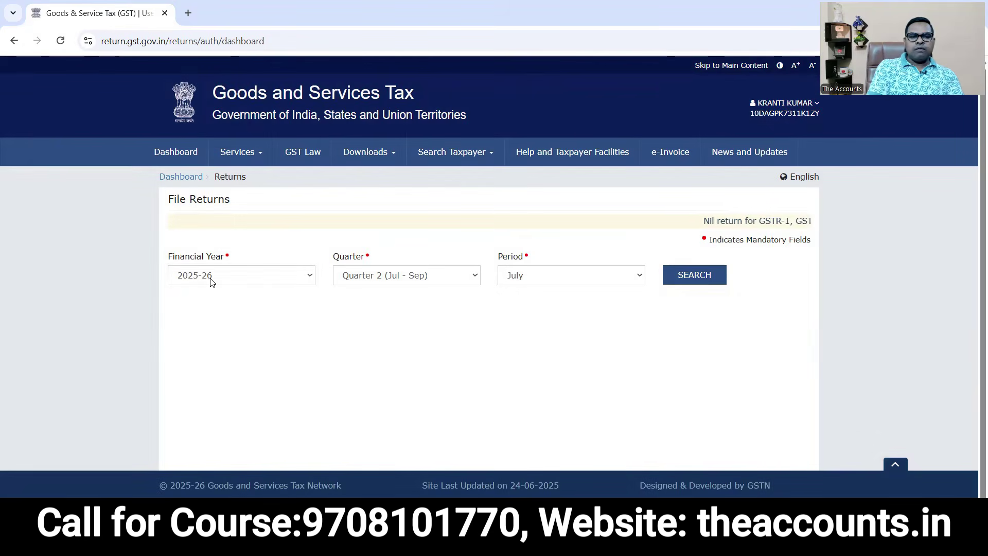
pyautogui.click(210, 278)
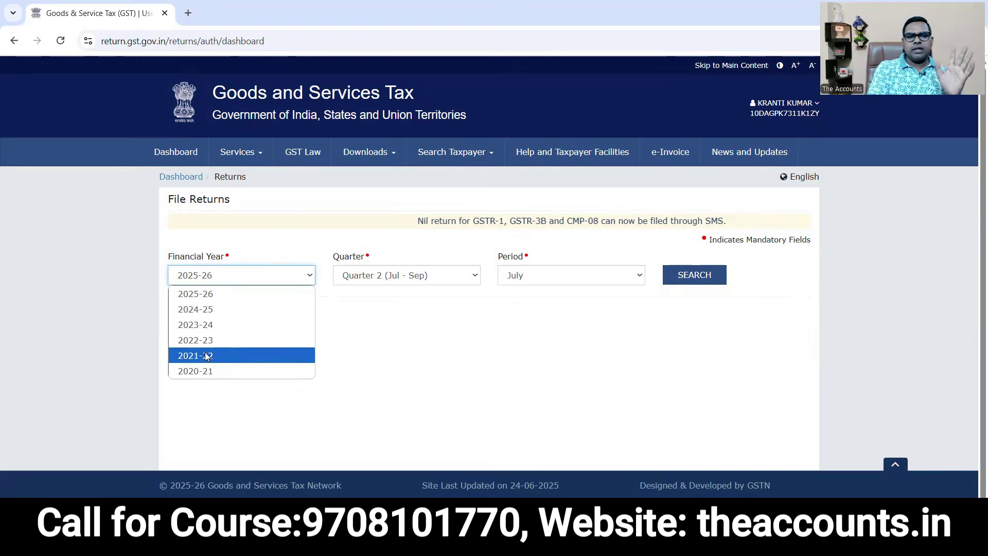
pyautogui.click(205, 298)
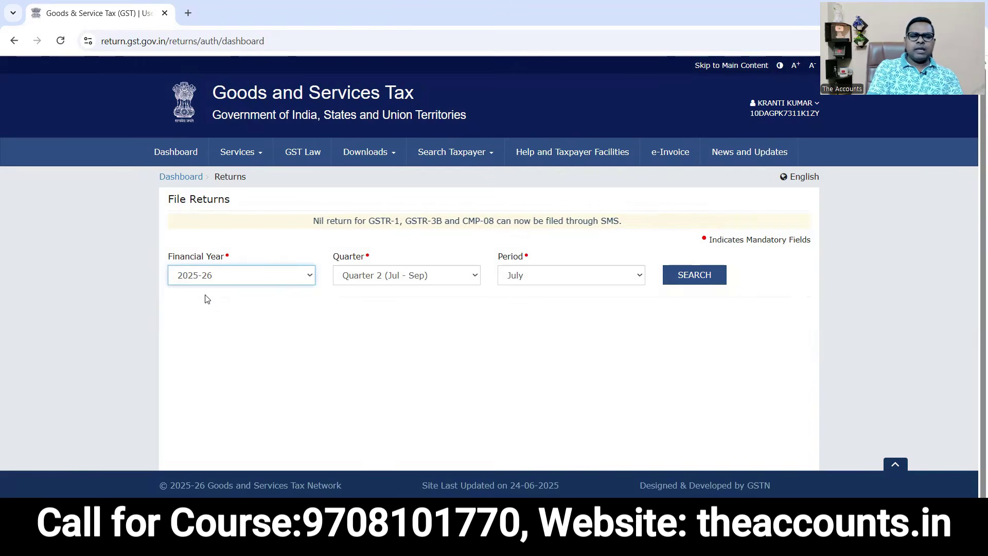
pyautogui.click(373, 283)
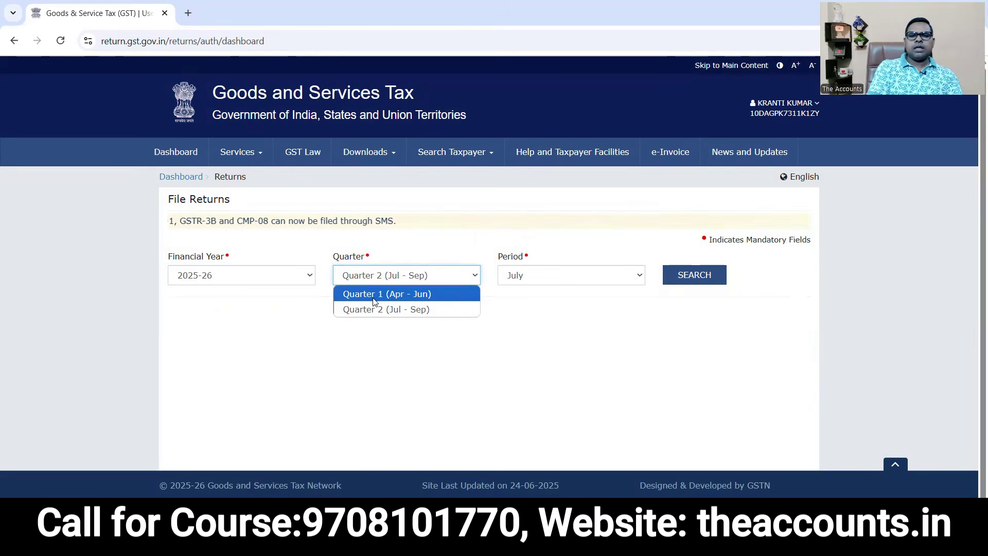
pyautogui.click(375, 293)
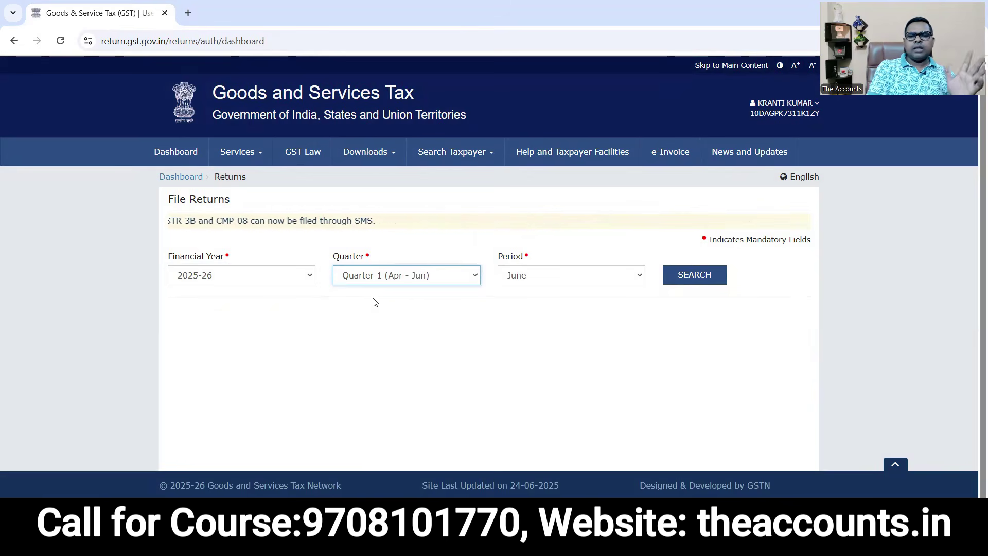
pyautogui.click(531, 277)
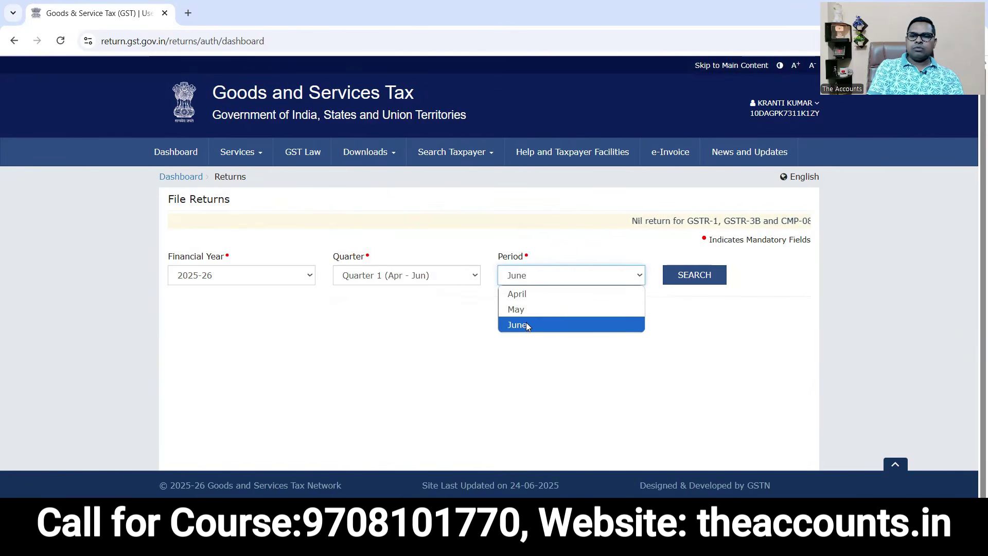
pyautogui.click(527, 325)
pyautogui.click(527, 280)
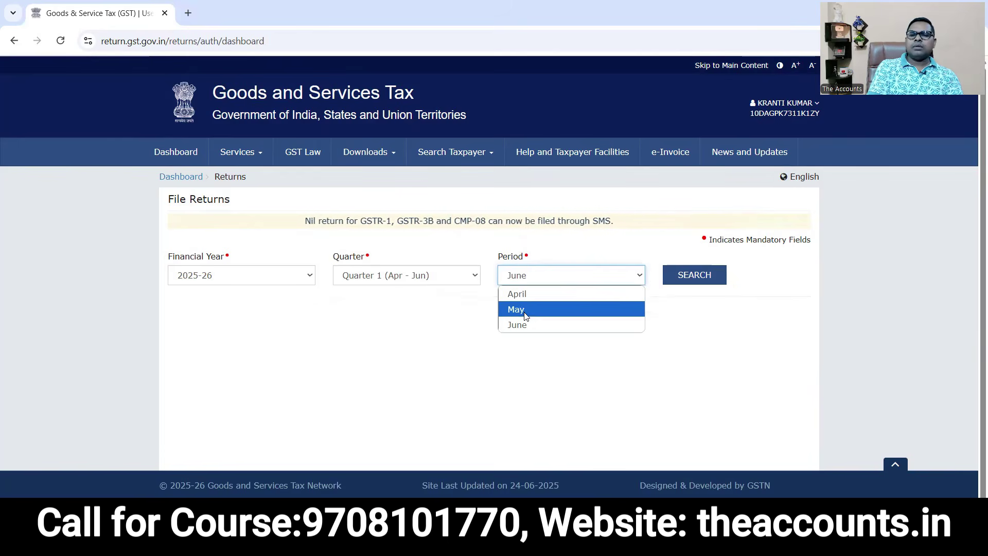
pyautogui.click(529, 327)
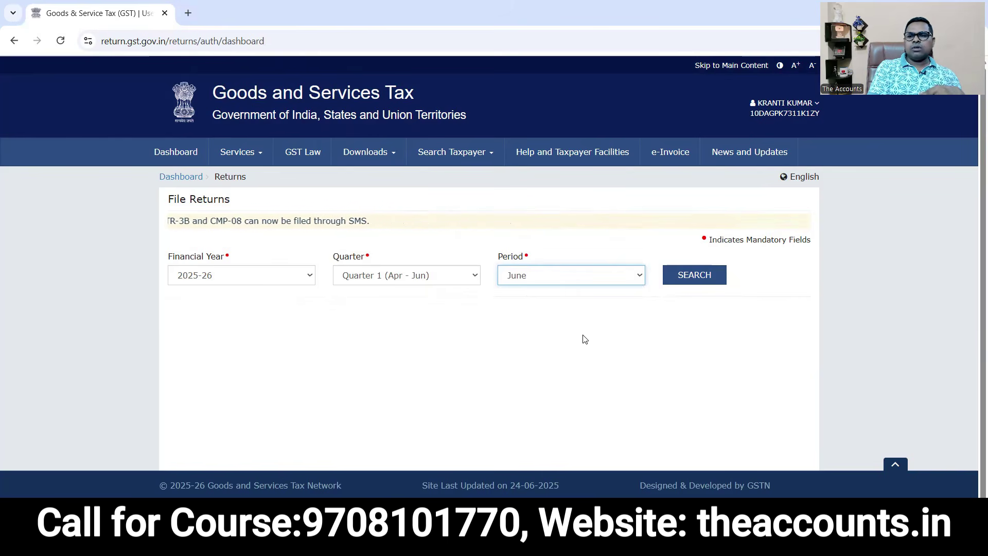
# Search the June period and scroll to the GSTR-1, GSTR-2B, GSTR-3B and GSTR-2A return tiles.
pyautogui.click(694, 275)
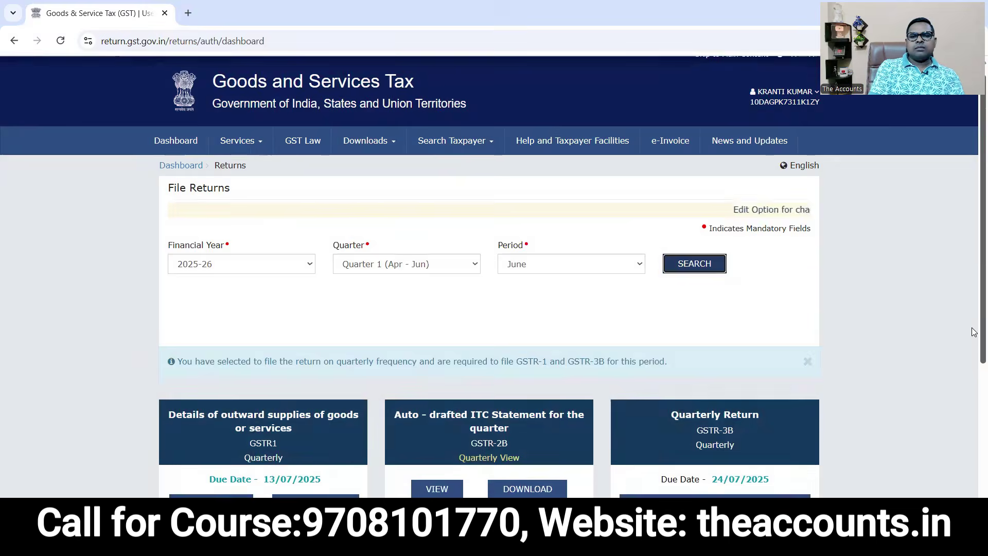
pyautogui.scroll(-4, 973, 397)
pyautogui.scroll(-1, 974, 397)
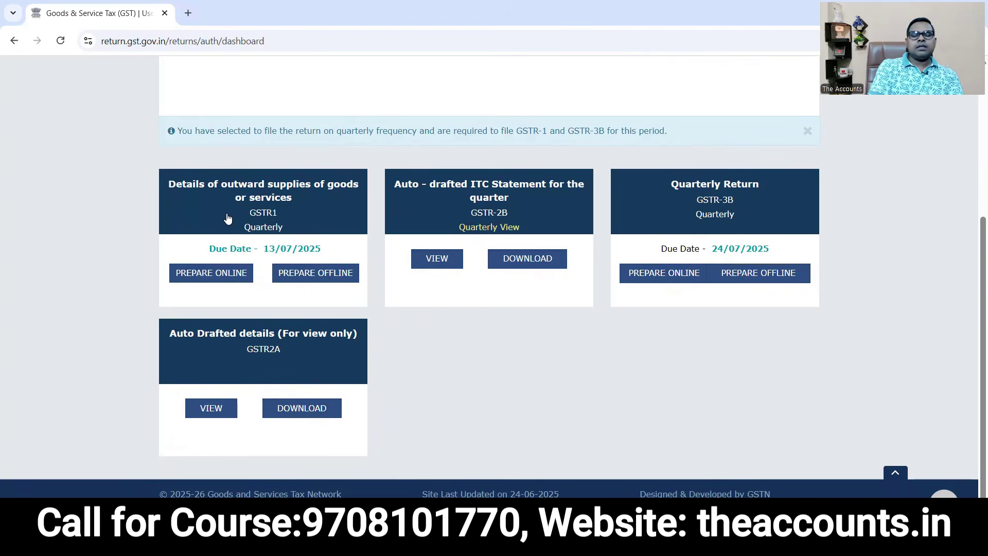
pyautogui.moveTo(375, 168)
pyautogui.mouseDown()
pyautogui.moveTo(281, 239)
pyautogui.moveTo(388, 166)
pyautogui.moveTo(377, 157)
pyautogui.mouseUp()
pyautogui.moveTo(351, 203); pyautogui.dragTo(445, 195)
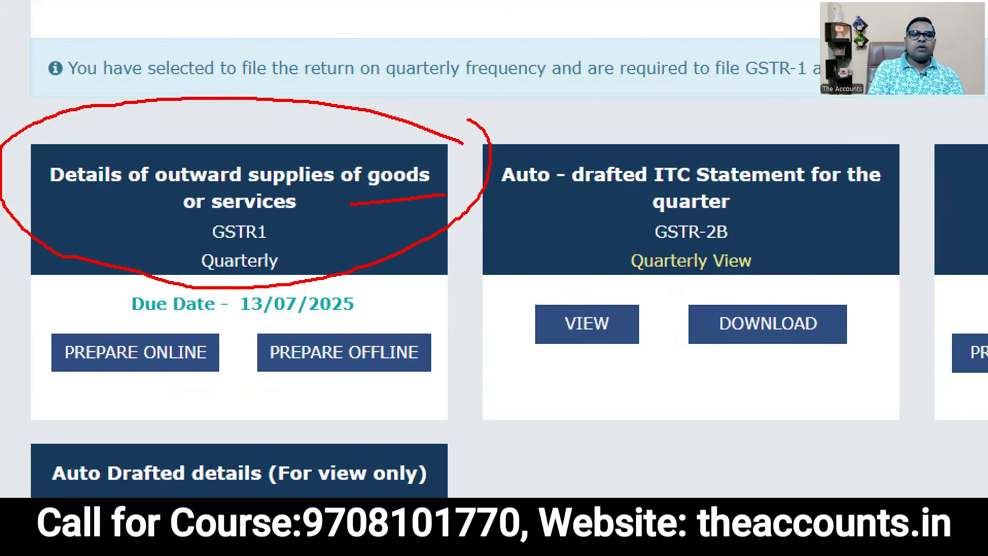
pyautogui.moveTo(186, 231)
pyautogui.mouseDown()
pyautogui.moveTo(329, 208)
pyautogui.moveTo(197, 159)
pyautogui.moveTo(150, 222)
pyautogui.mouseUp()
pyautogui.press('Escape')
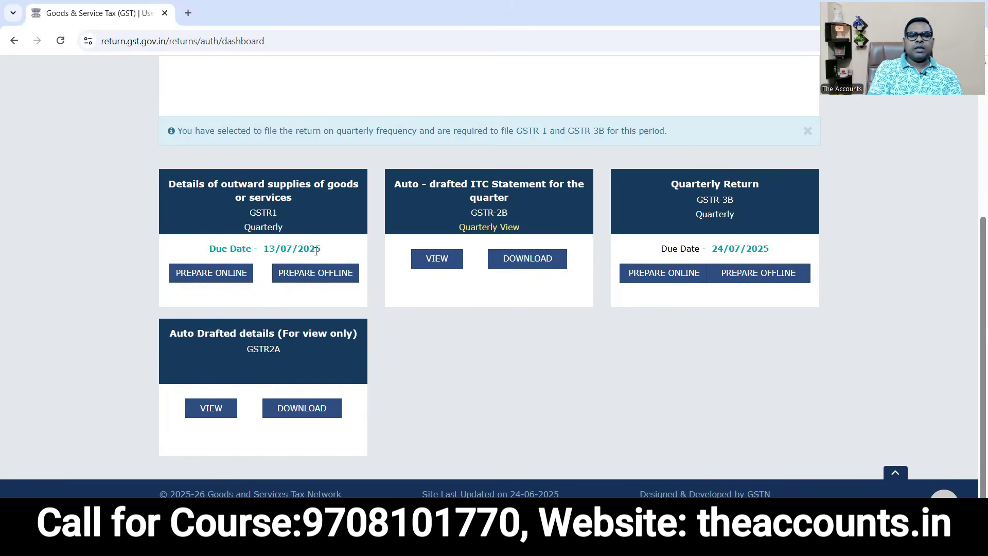
pyautogui.moveTo(321, 251); pyautogui.dragTo(264, 249)
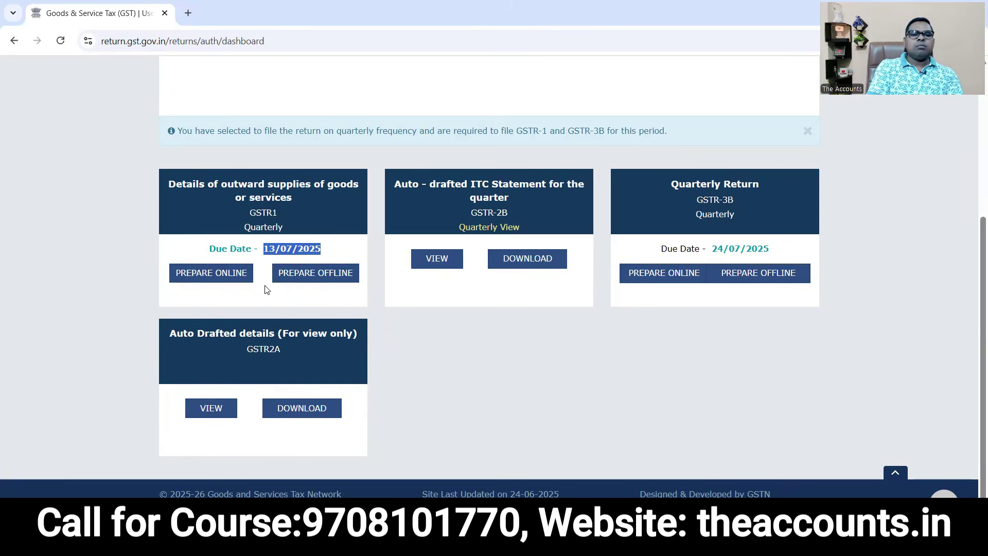
pyautogui.click(201, 303)
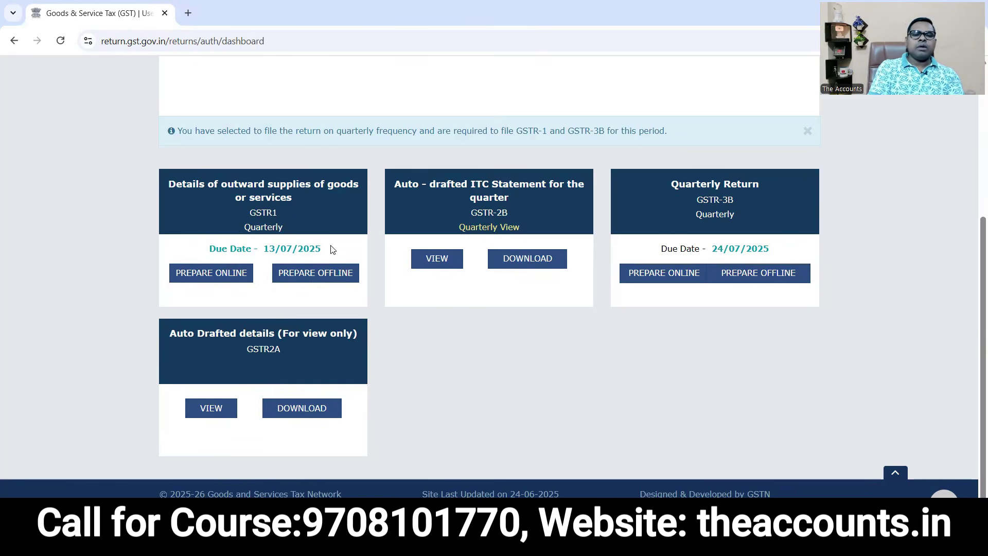
pyautogui.click(325, 278)
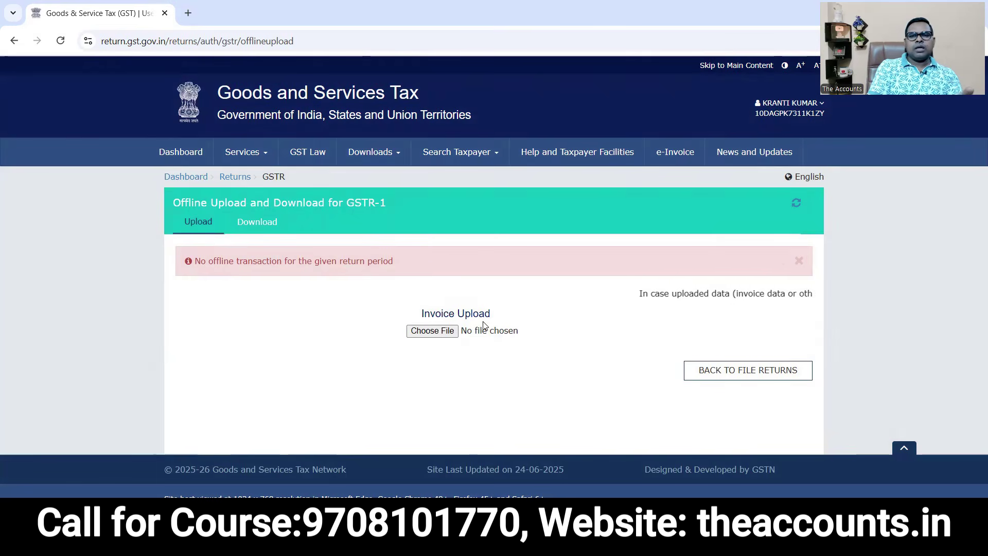
pyautogui.click(441, 333)
pyautogui.click(198, 168)
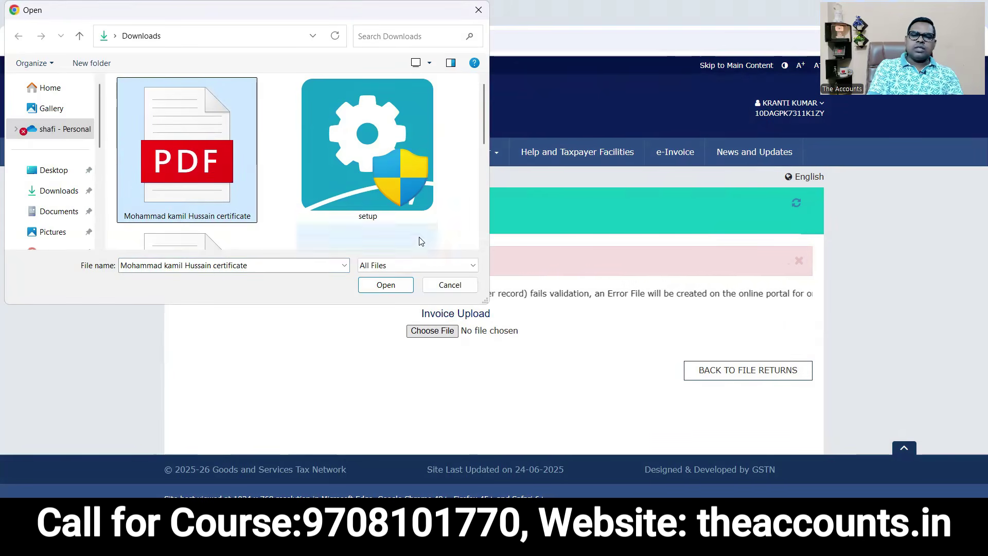
pyautogui.click(444, 286)
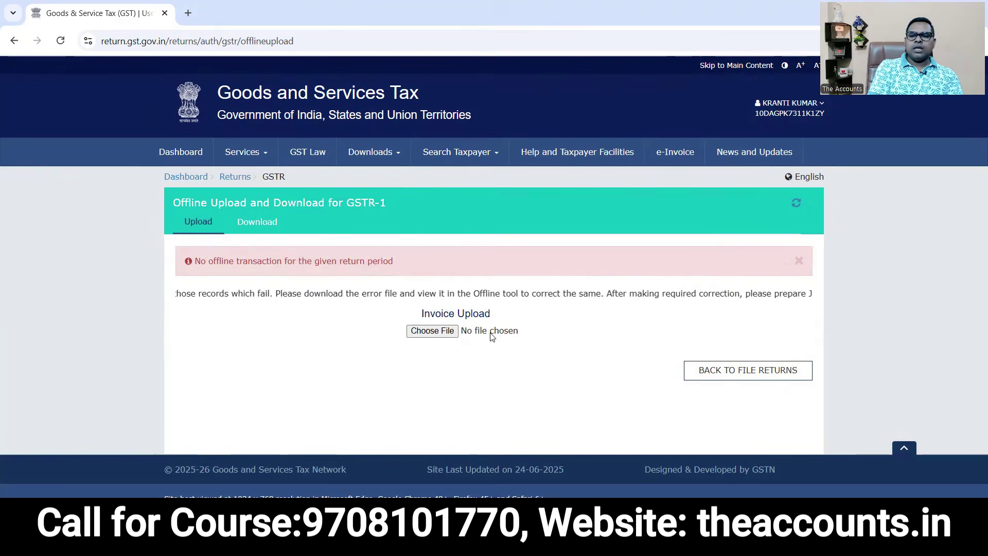
pyautogui.click(745, 376)
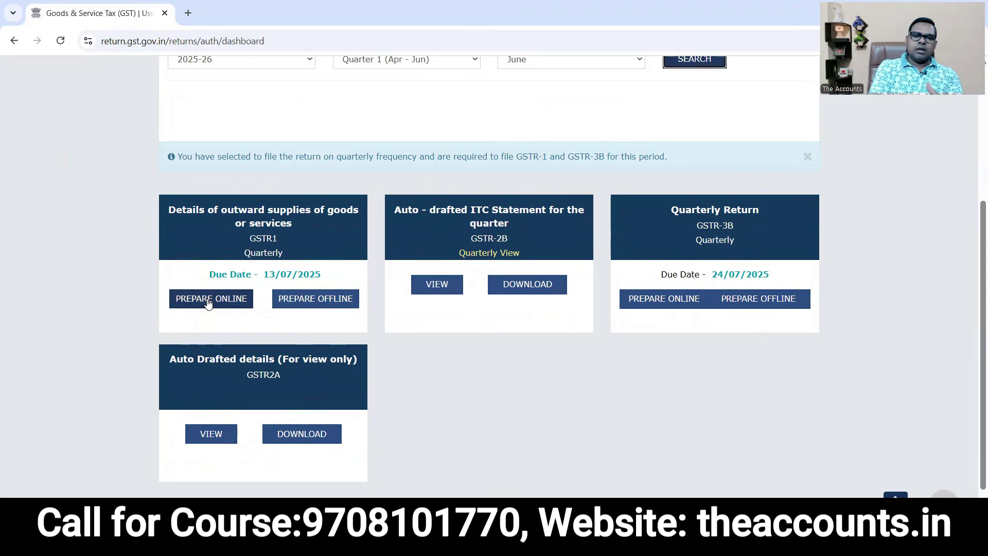
pyautogui.click(208, 301)
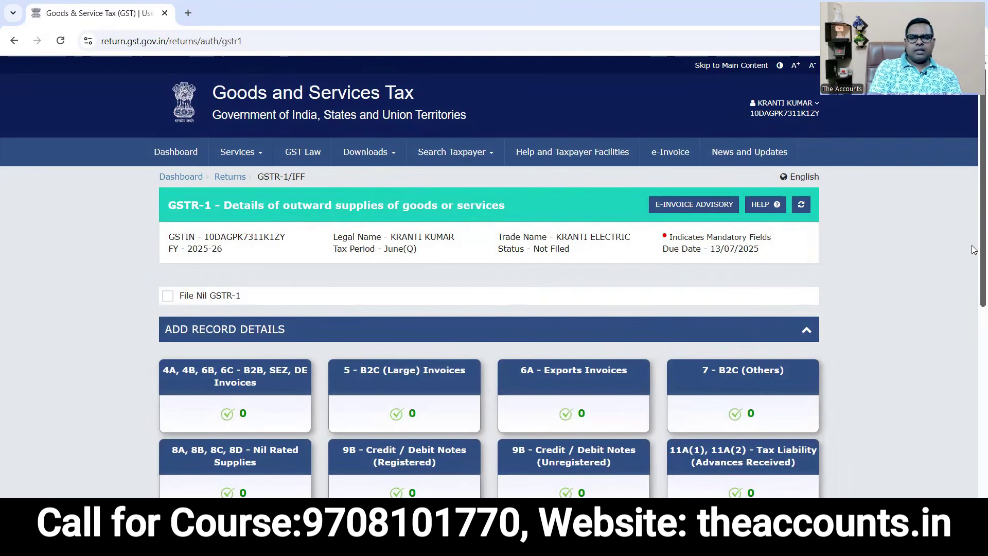
pyautogui.scroll(-4, 242, 135)
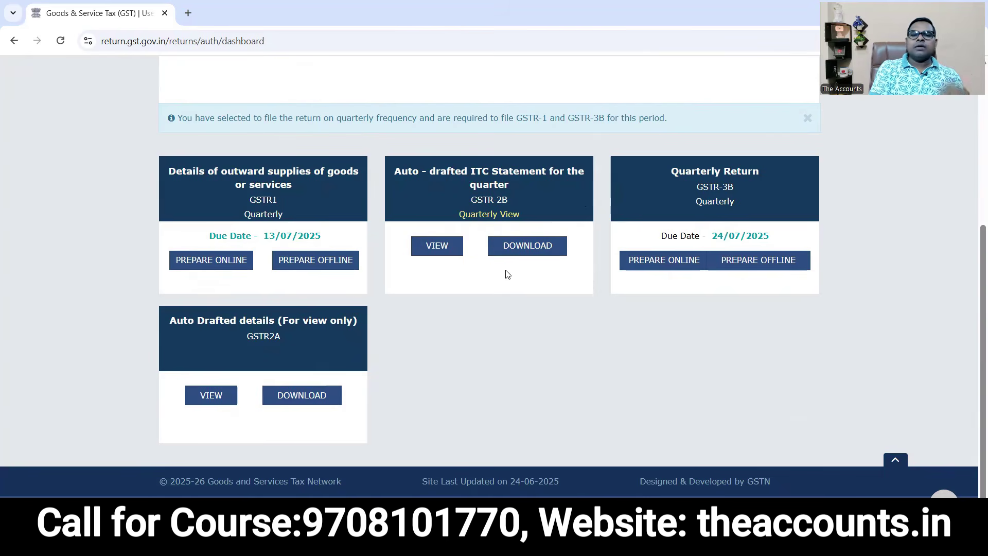
# View the quarterly GSTR-2B statement, which could not be generated, then return to the dashboard.
pyautogui.click(436, 247)
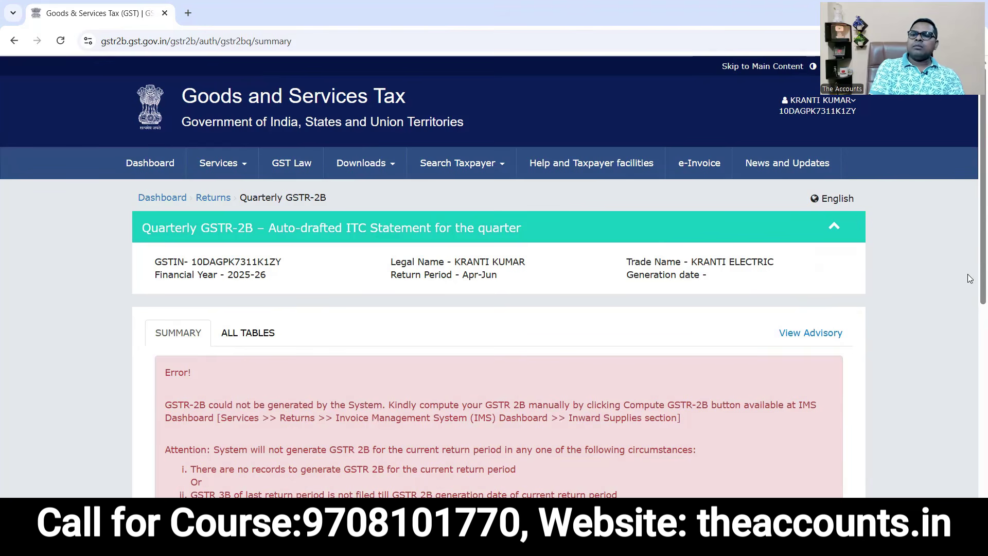
pyautogui.scroll(-8, 974, 279)
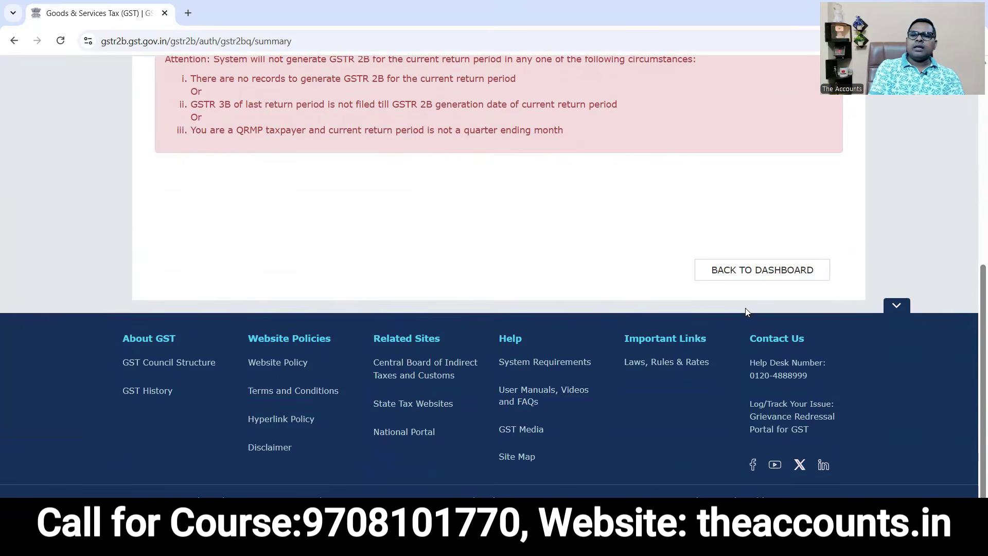
pyautogui.click(740, 278)
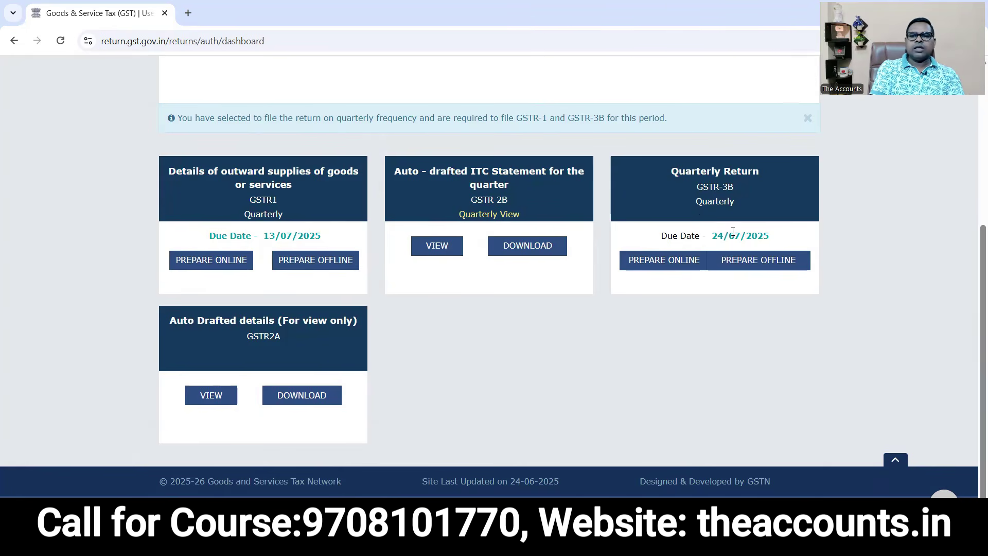
pyautogui.moveTo(771, 241); pyautogui.dragTo(717, 240)
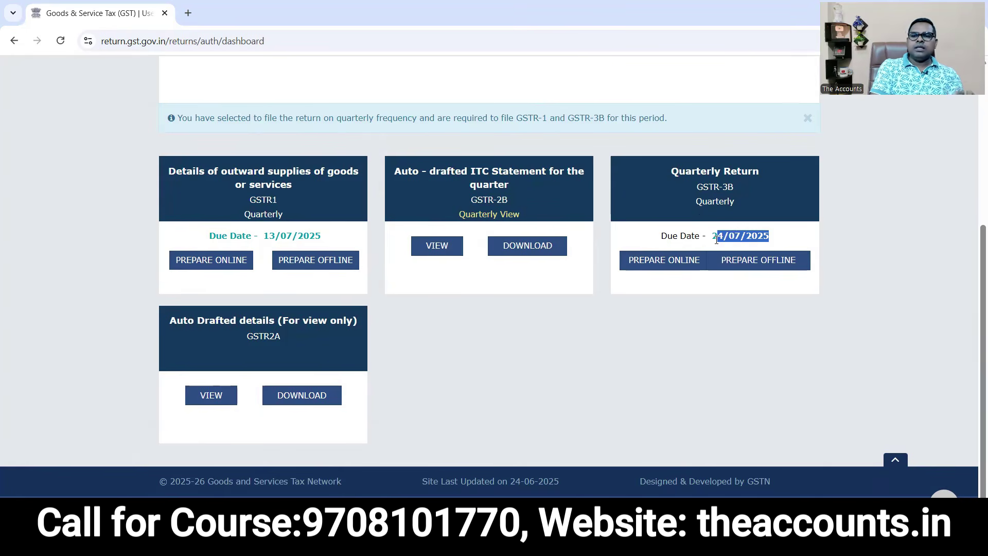
pyautogui.click(717, 240)
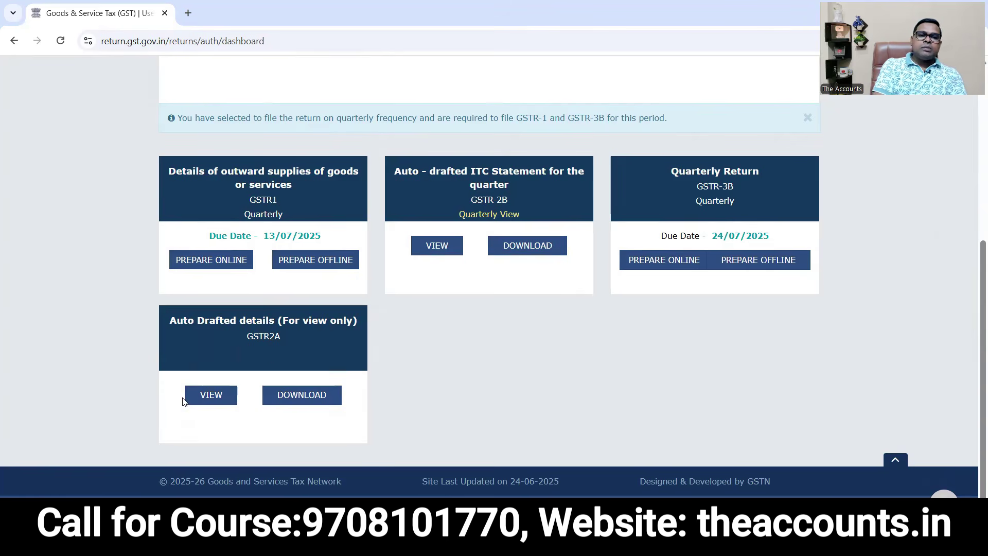
pyautogui.click(211, 397)
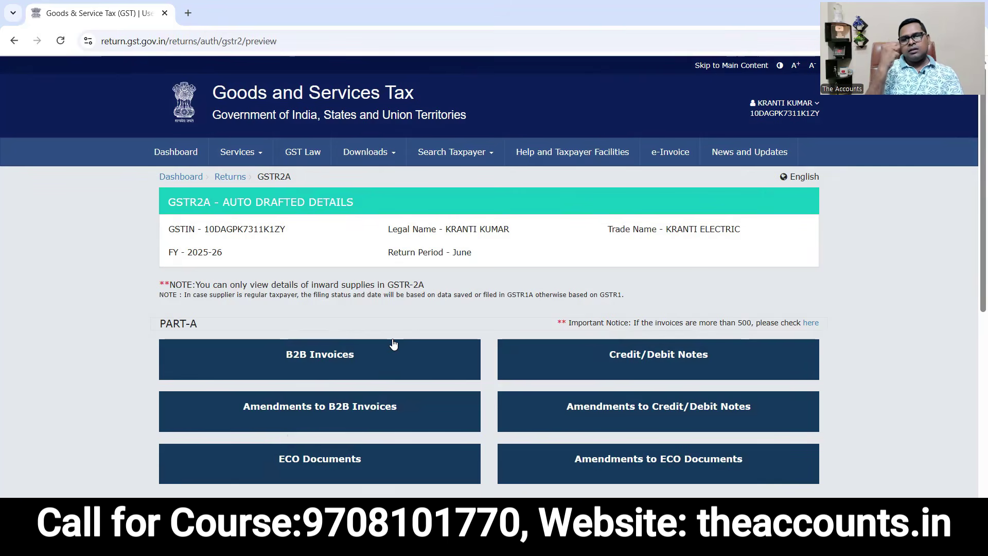
pyautogui.hotkey('alt', 'Left')
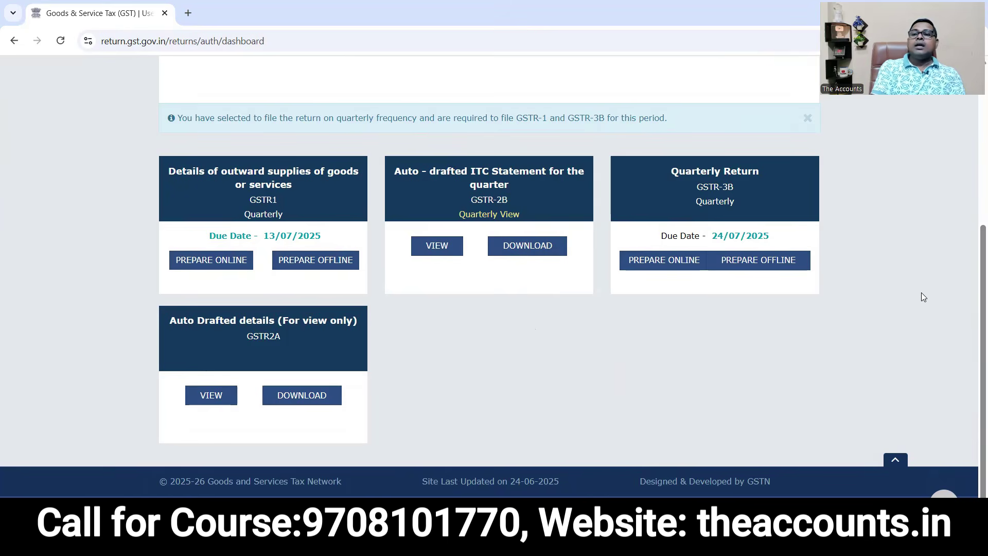
# Open the Electronic Cash Ledger from Services > Ledgers to see the 0.00 cash balance.
pyautogui.moveTo(975, 315); pyautogui.dragTo(973, 152)
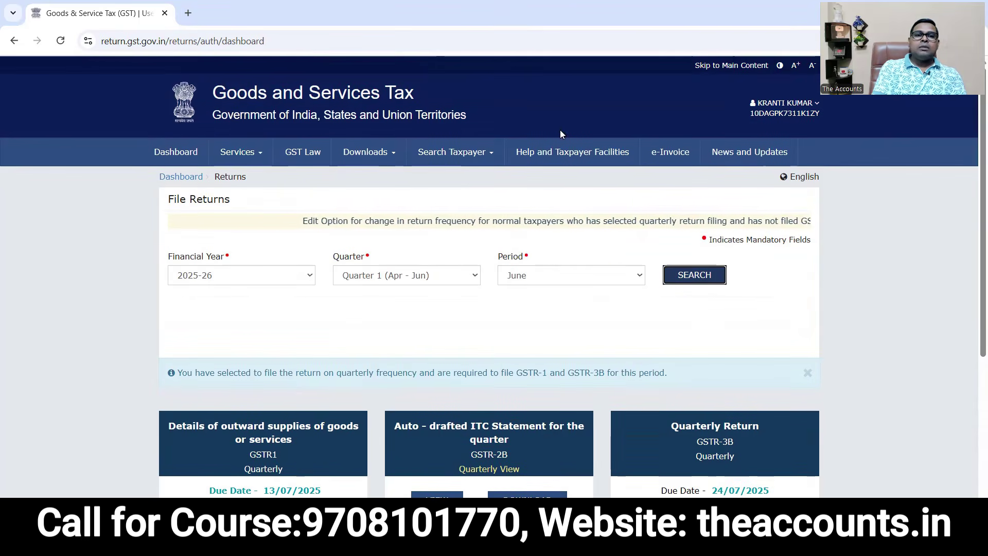
pyautogui.click(243, 153)
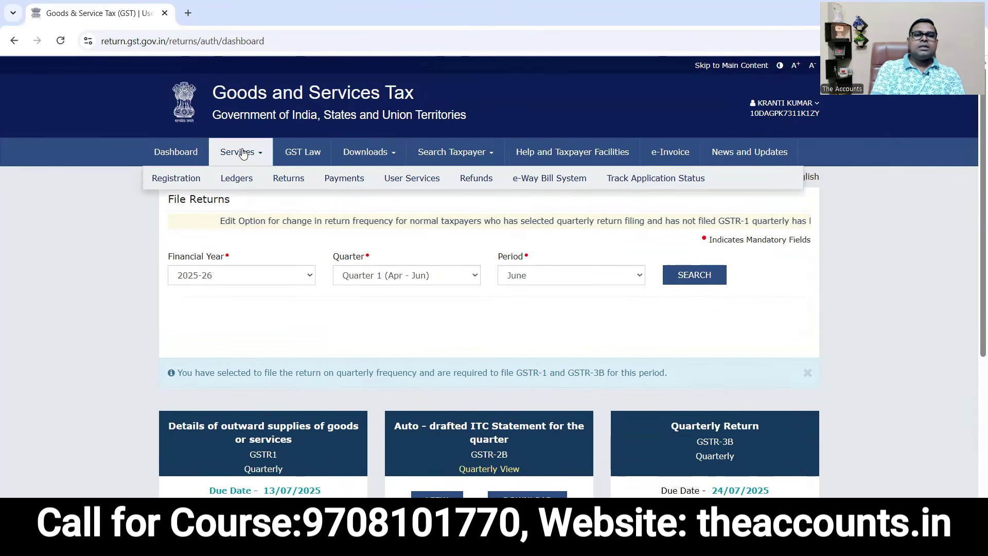
pyautogui.moveTo(237, 190)
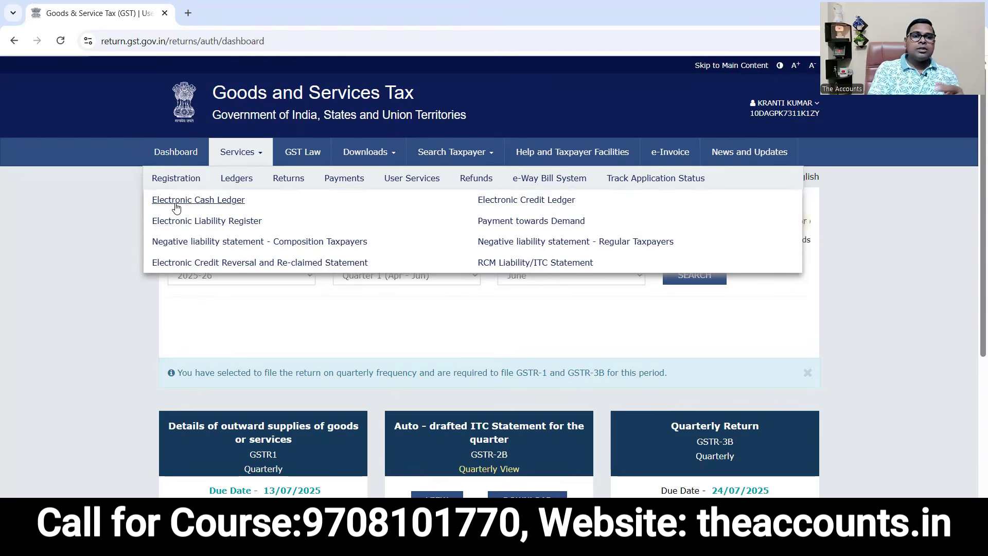
pyautogui.click(204, 207)
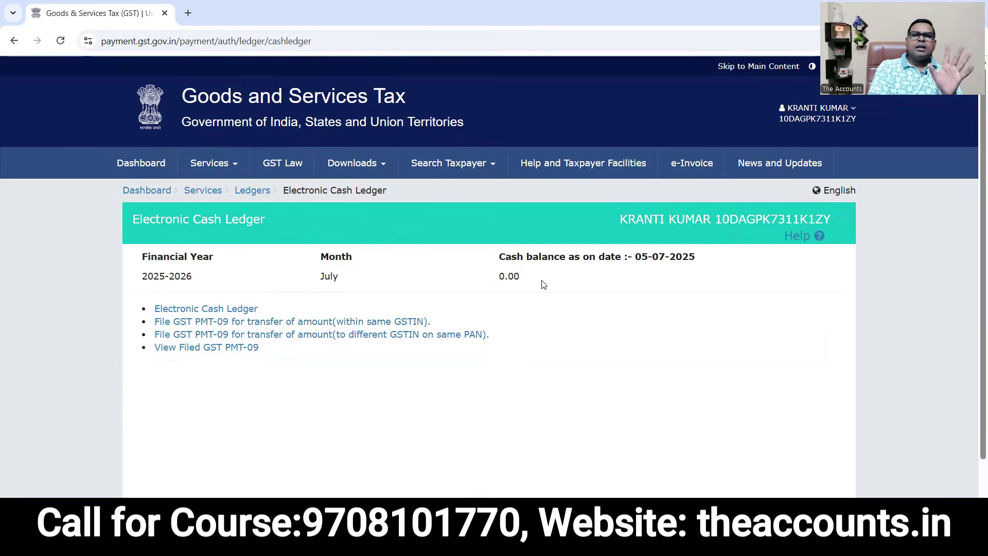
# Open the detailed Electronic Cash Ledger and go to its From and To date fields.
pyautogui.click(178, 310)
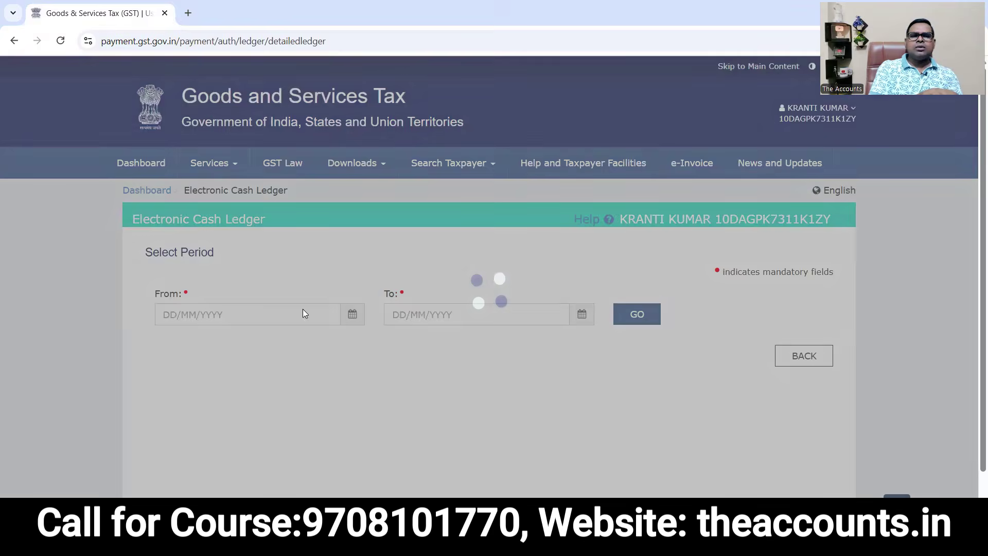
pyautogui.click(268, 319)
pyautogui.click(452, 322)
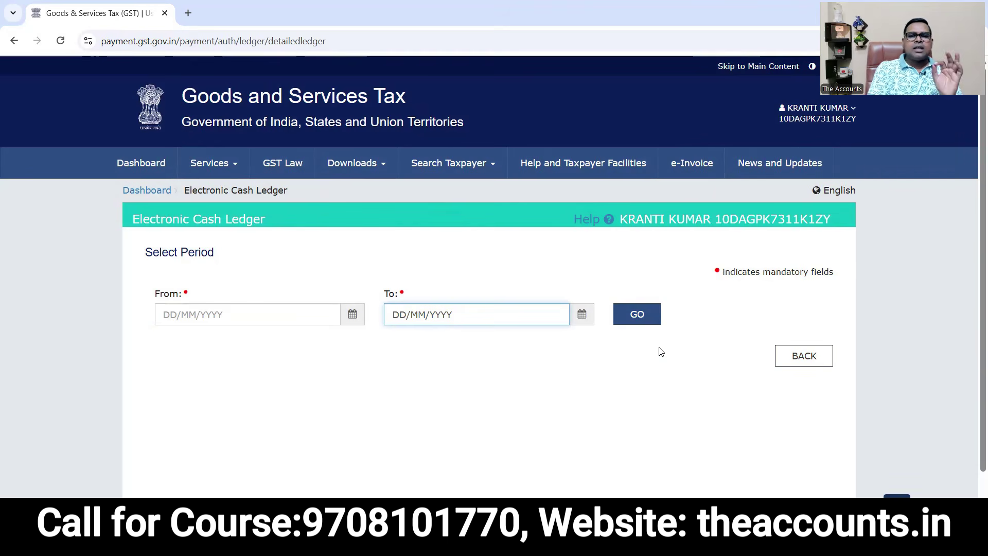
# Switch to the Electronic Credit Ledger via Services > Ledgers.
pyautogui.click(210, 163)
pyautogui.moveTo(206, 192)
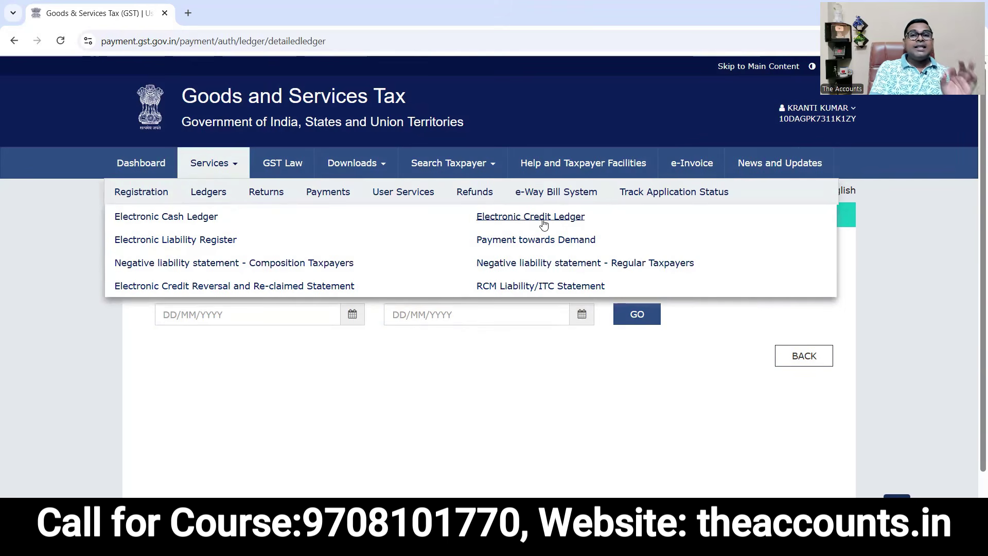
pyautogui.click(543, 223)
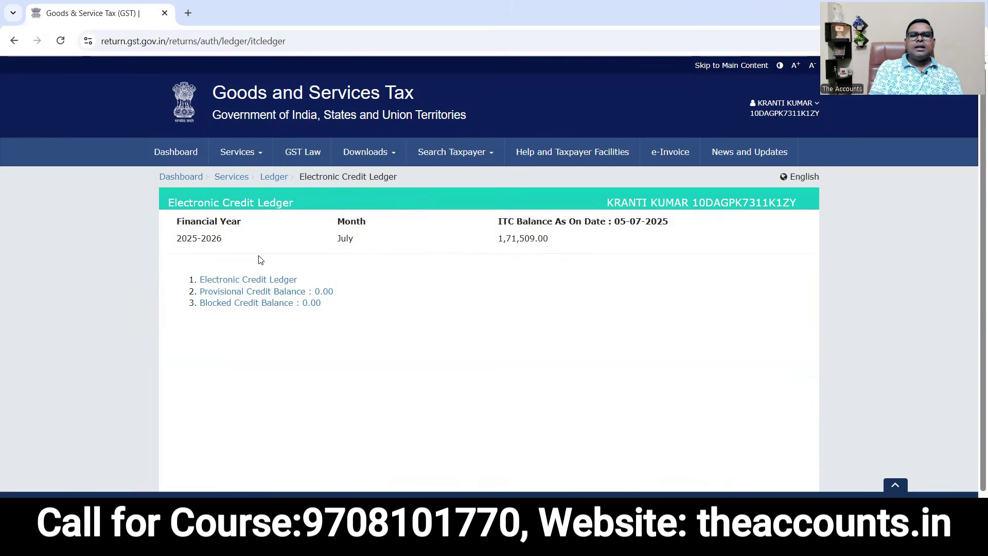
# Note the 1,71,509.00 ITC balance, then open the detailed Electronic Credit Ledger period form.
pyautogui.moveTo(558, 246); pyautogui.dragTo(495, 243)
pyautogui.click(527, 261)
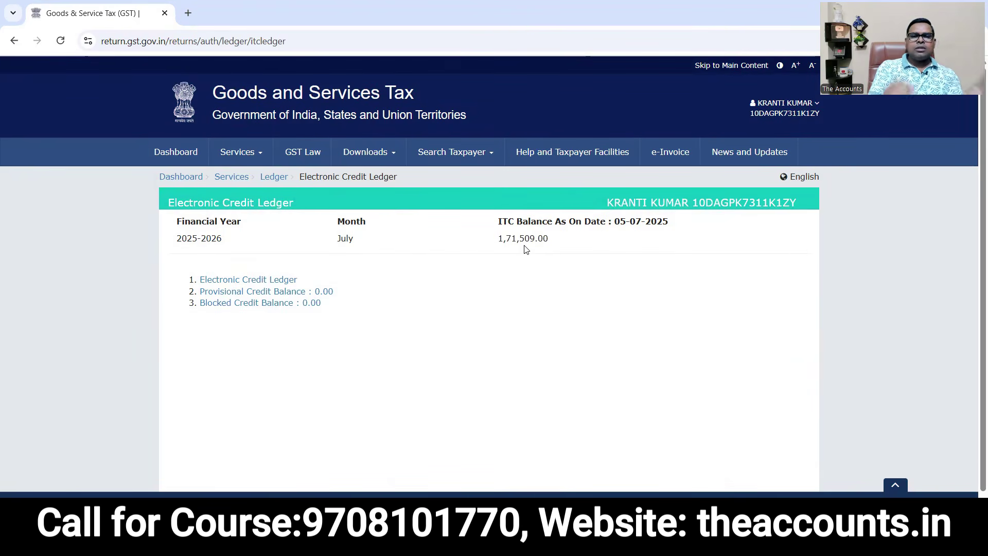
pyautogui.click(240, 282)
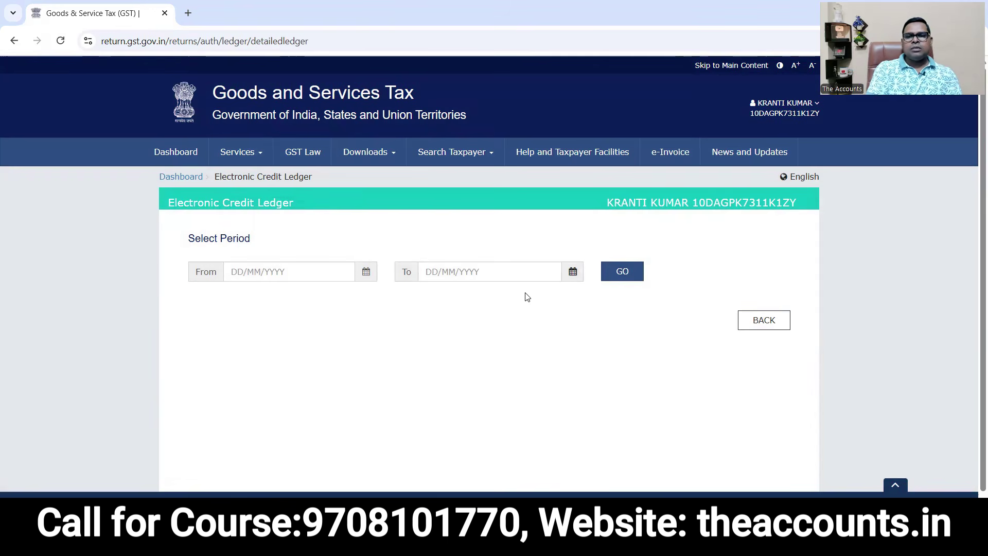
pyautogui.click(240, 151)
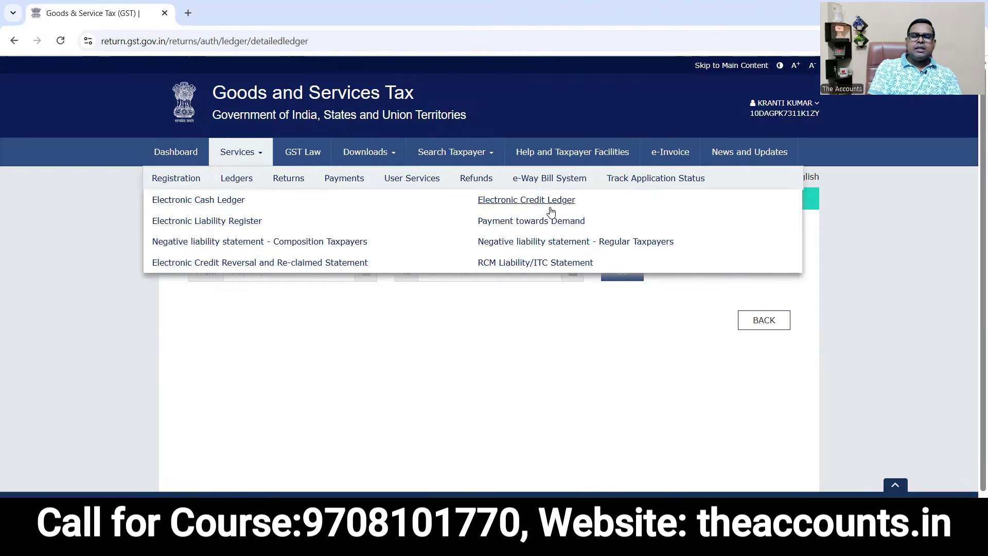
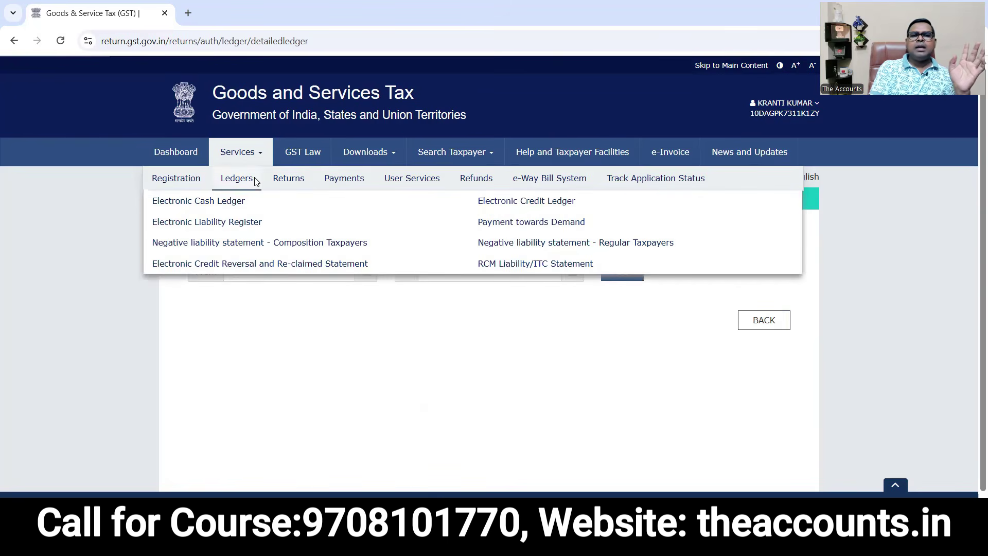
# Create a new challan with 'Any other payment' as the reason and proceed to deposit details.
pyautogui.moveTo(348, 190)
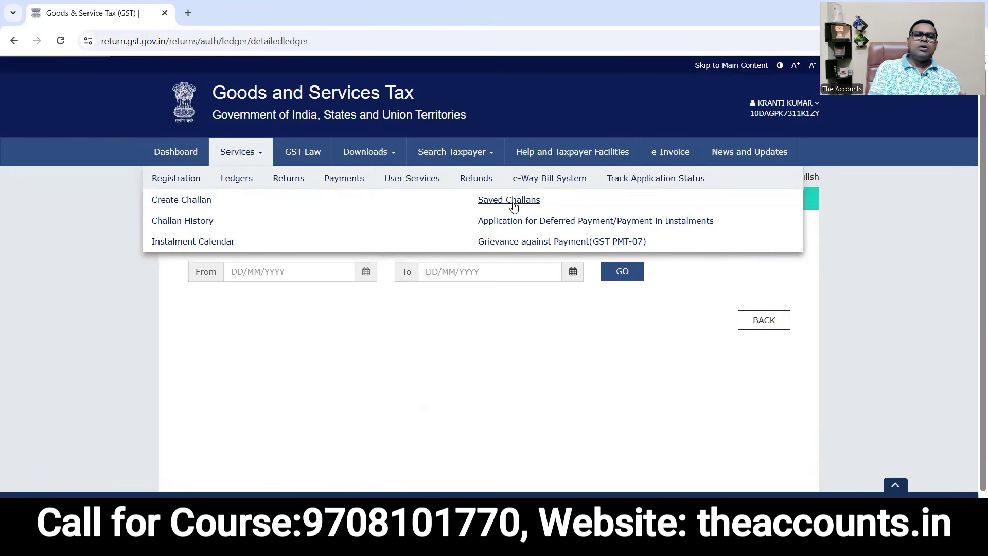
pyautogui.click(184, 202)
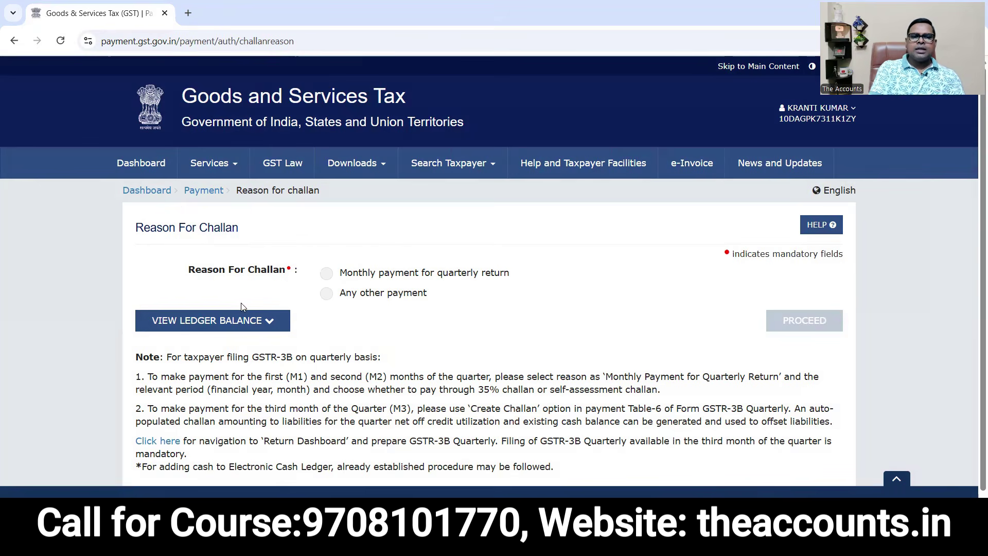
pyautogui.click(327, 296)
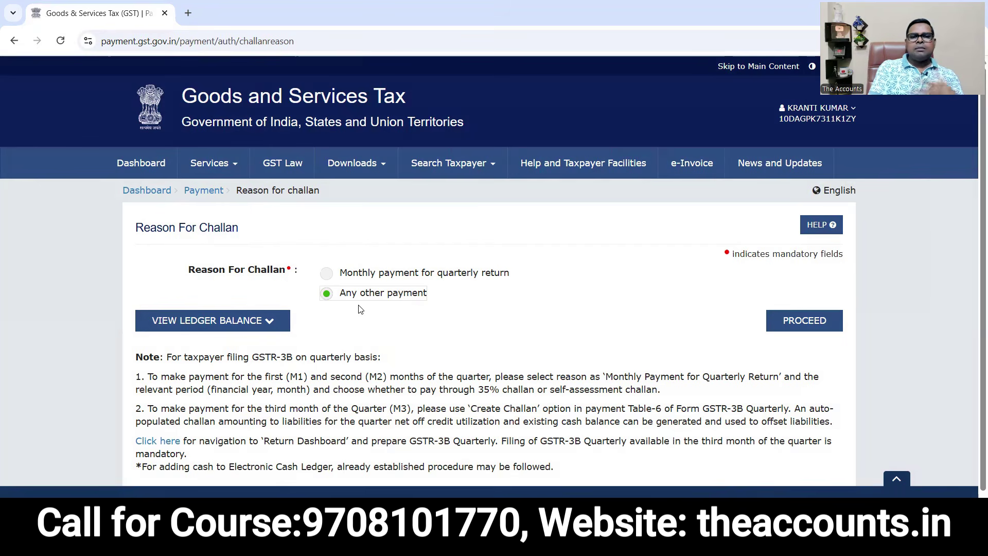
pyautogui.click(806, 327)
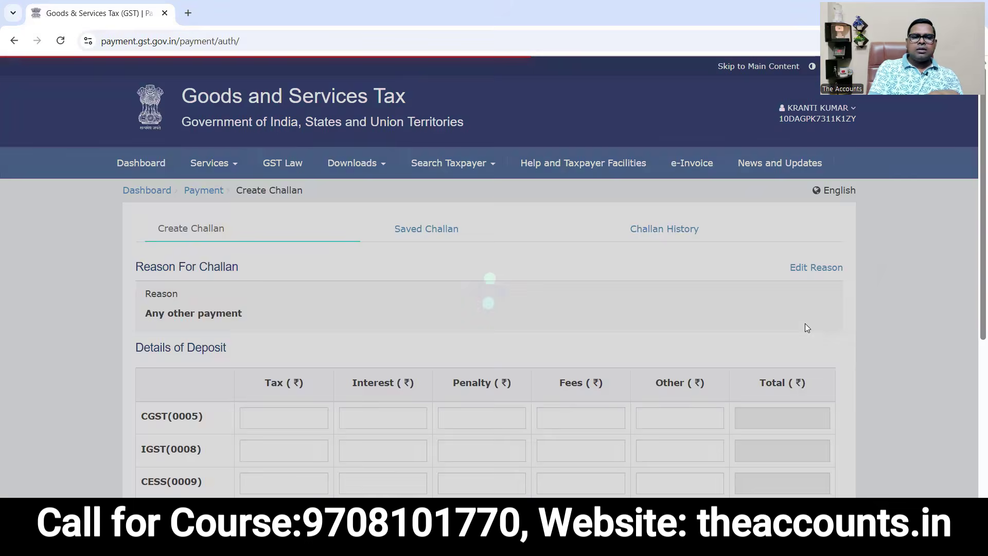
# Walk through the Tax, Interest, Penalty, Fees and Other columns for CGST and Bihar SGST.
pyautogui.scroll(-3, 974, 384)
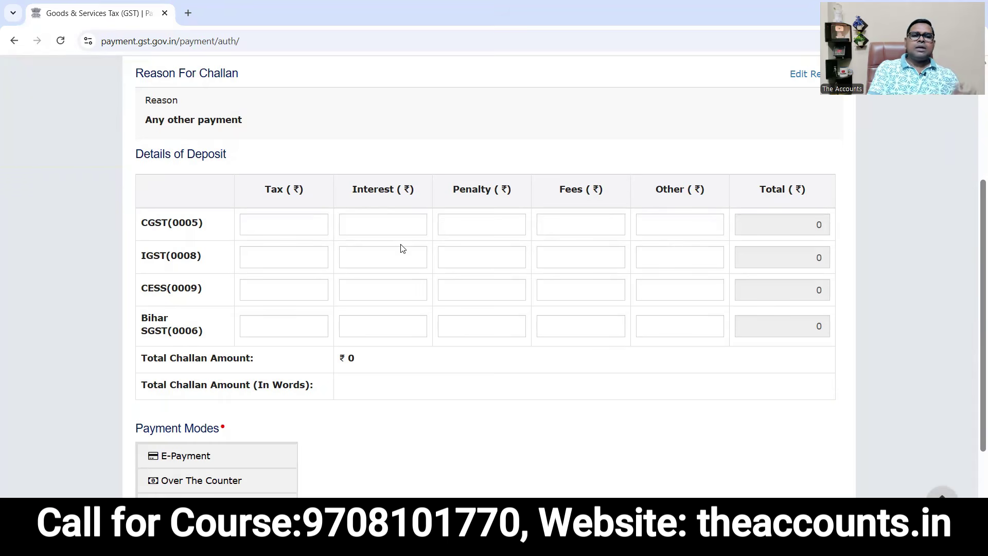
pyautogui.click(320, 225)
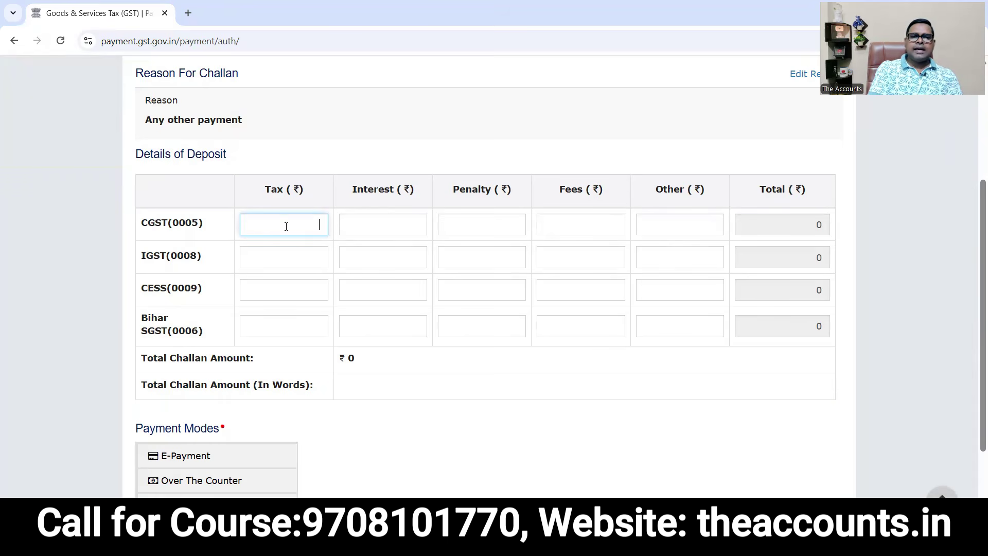
pyautogui.click(364, 225)
pyautogui.click(461, 226)
pyautogui.click(571, 225)
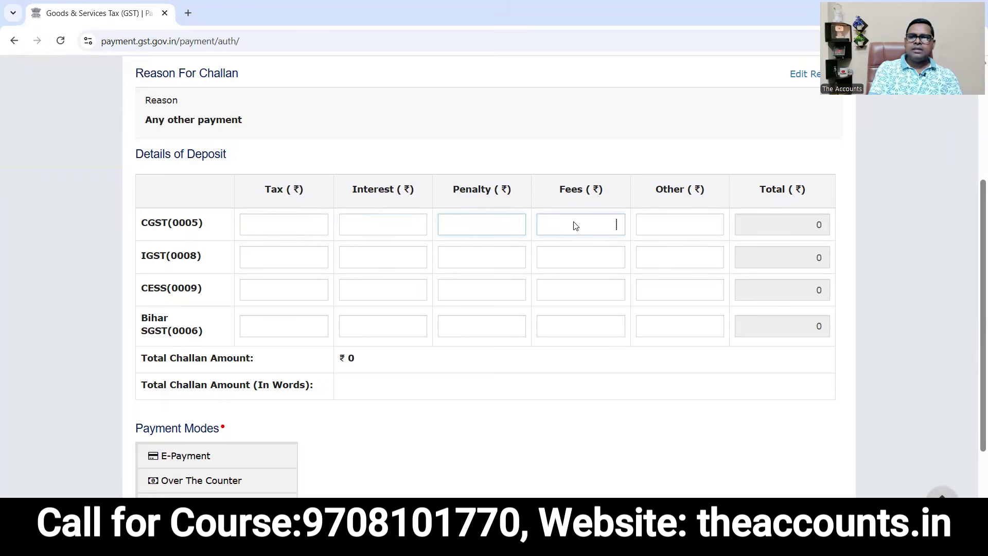
pyautogui.click(666, 228)
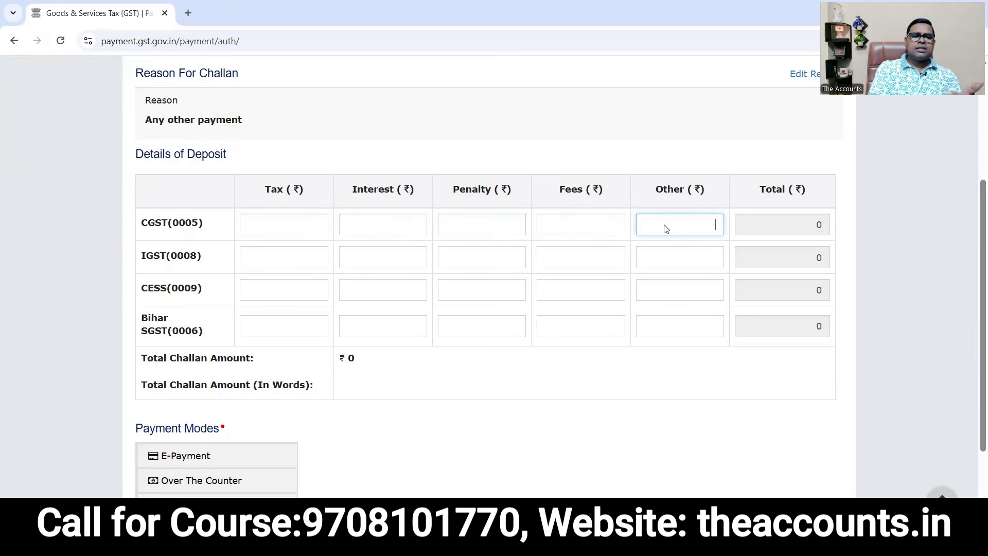
pyautogui.click(165, 254)
pyautogui.moveTo(165, 319); pyautogui.dragTo(244, 327)
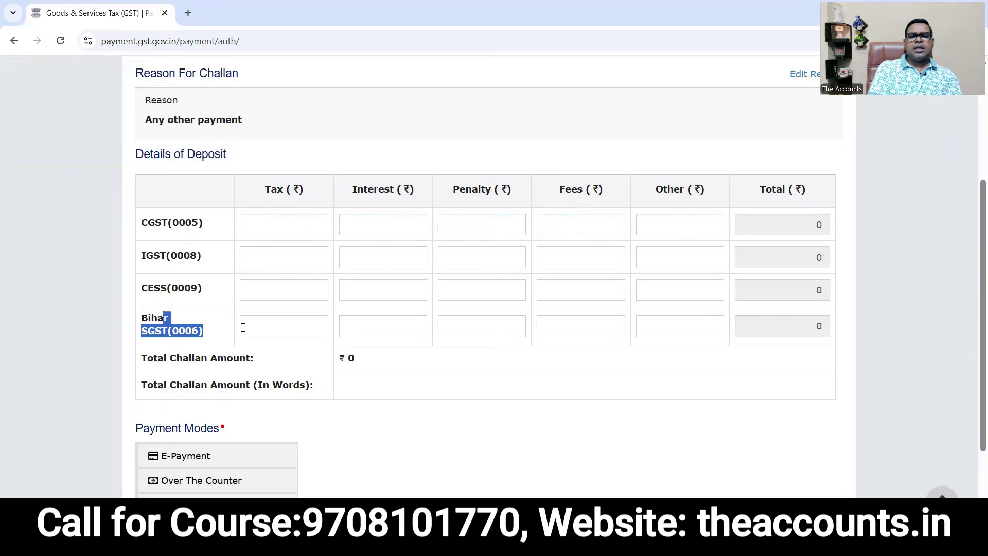
pyautogui.click(272, 331)
pyautogui.click(407, 337)
pyautogui.click(383, 256)
# Enter 100 as CGST and Bihar SGST fees, choose E-Payment, and generate the ₹200 challan.
pyautogui.click(567, 220)
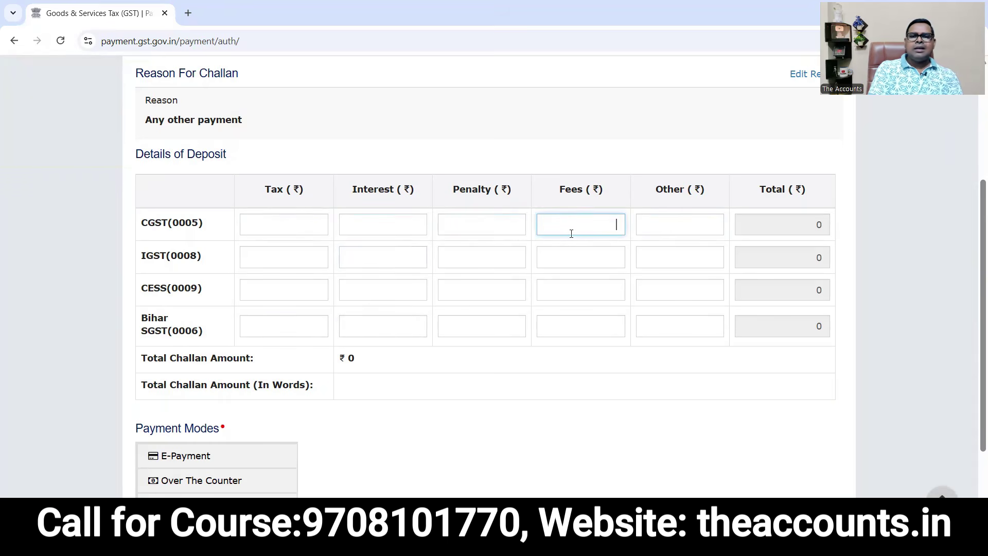
pyautogui.write('100')
pyautogui.click(611, 328)
pyautogui.write('100')
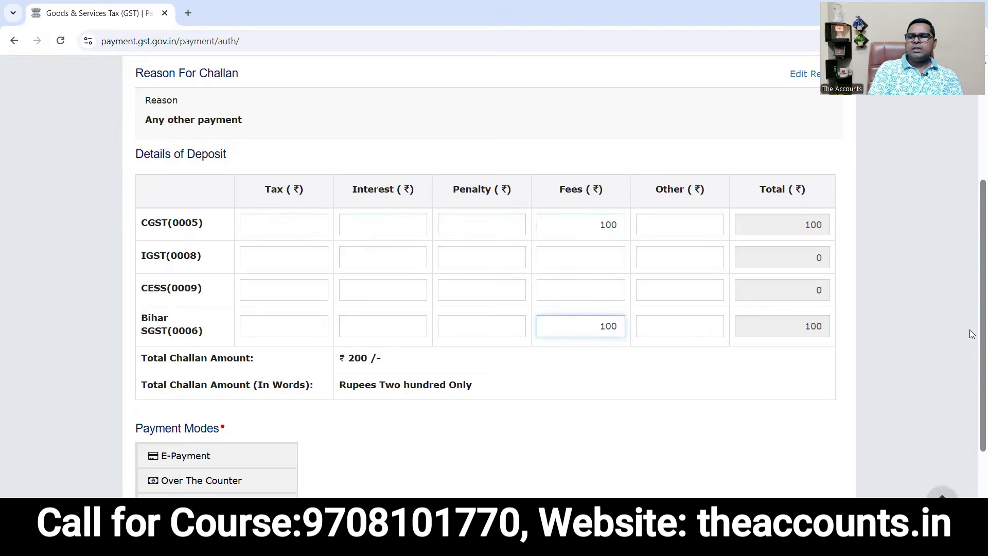
pyautogui.scroll(-3, 971, 335)
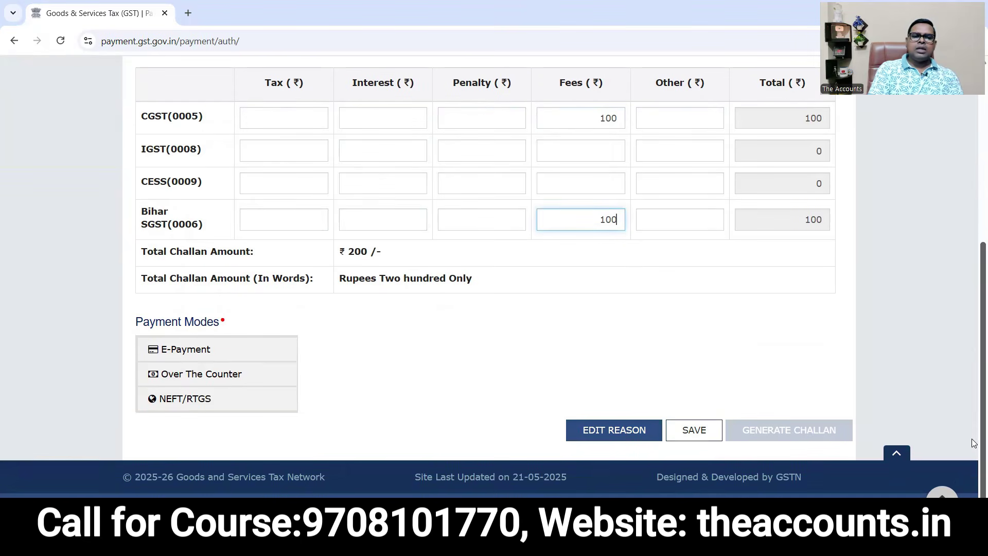
pyautogui.click(189, 360)
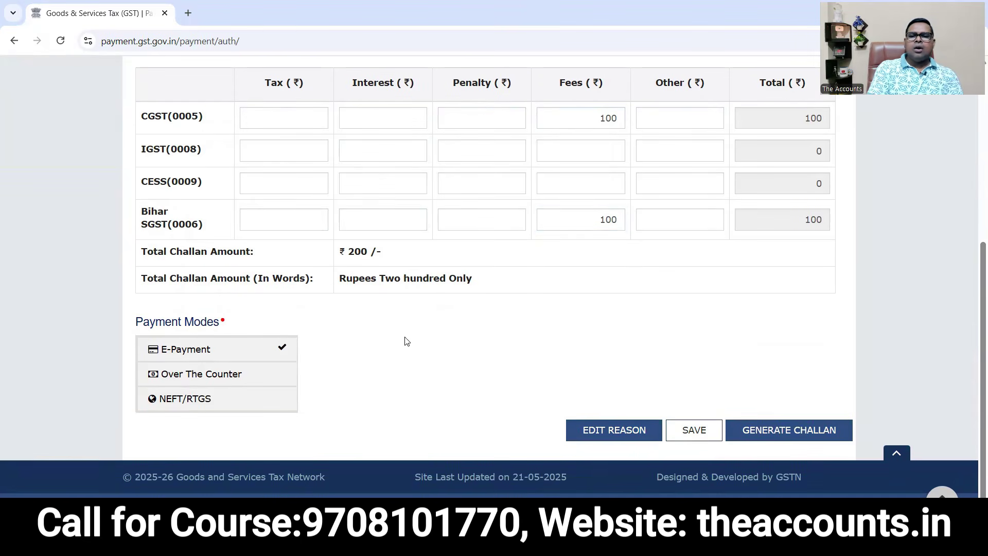
pyautogui.click(782, 432)
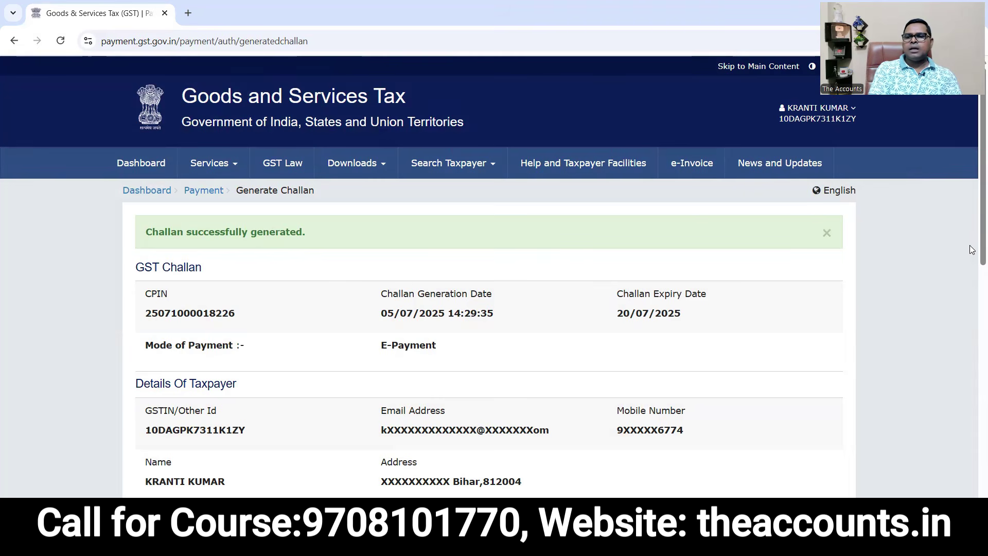
# Choose Net Banking with UCO BANK and agree to the terms and conditions.
pyautogui.scroll(-3, 975, 318)
pyautogui.scroll(-6, 974, 406)
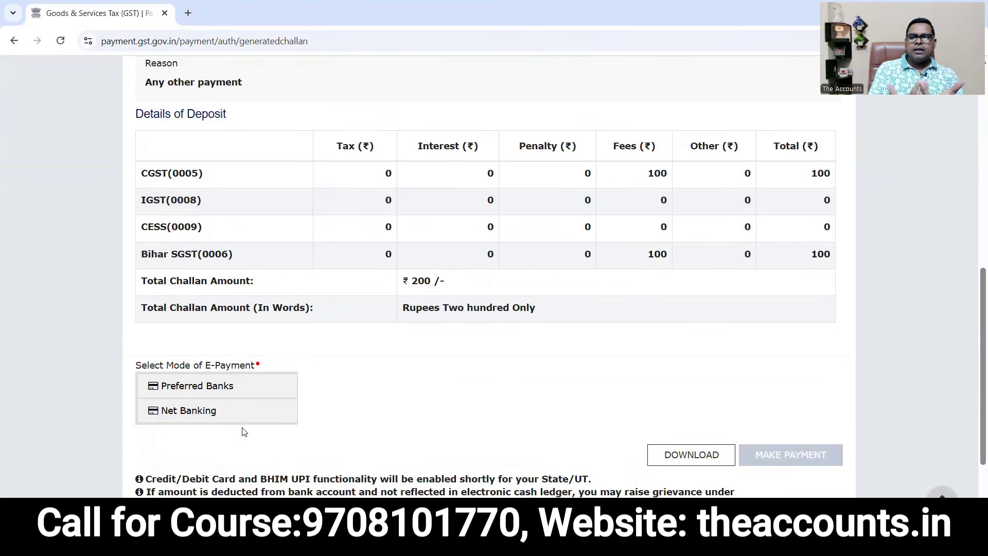
pyautogui.click(195, 416)
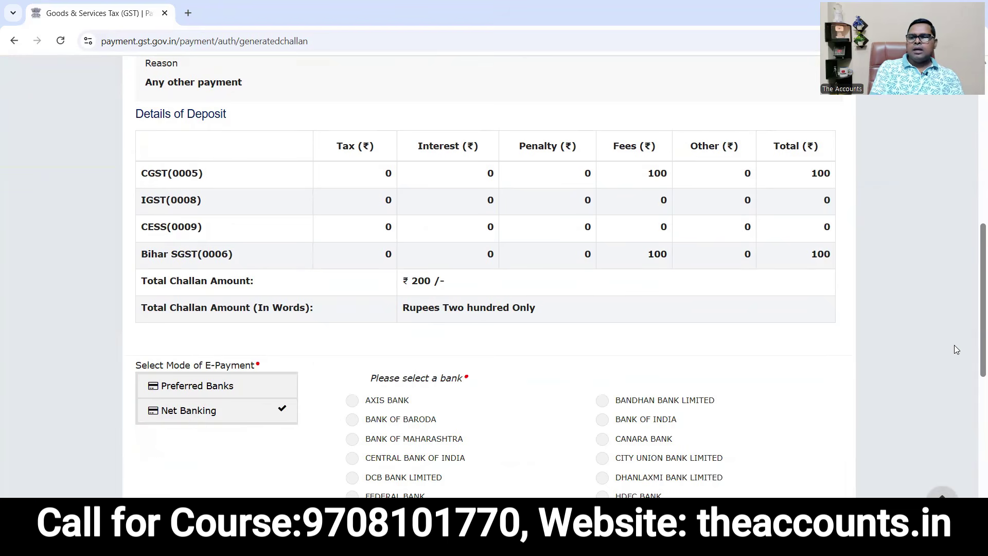
pyautogui.scroll(-8, 956, 350)
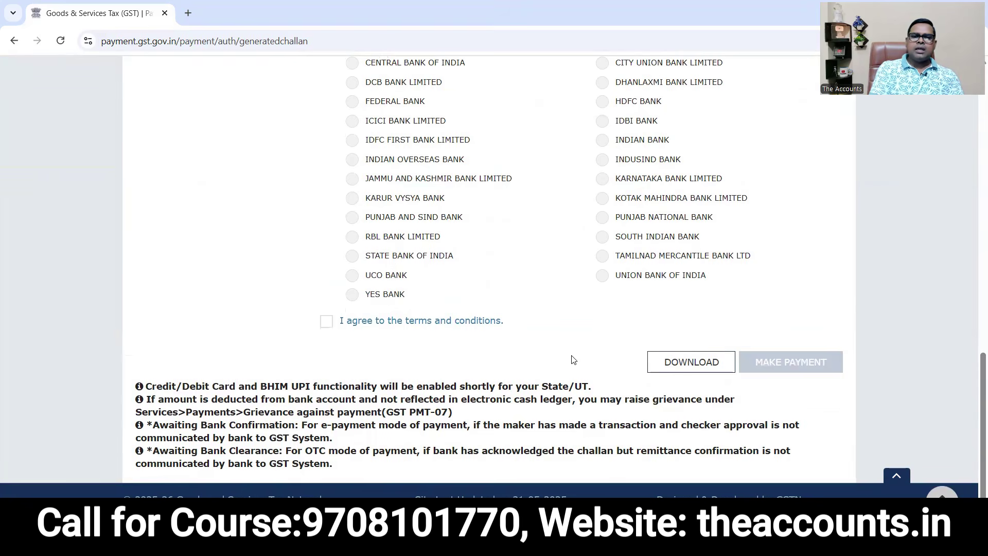
pyautogui.click(364, 277)
pyautogui.click(327, 321)
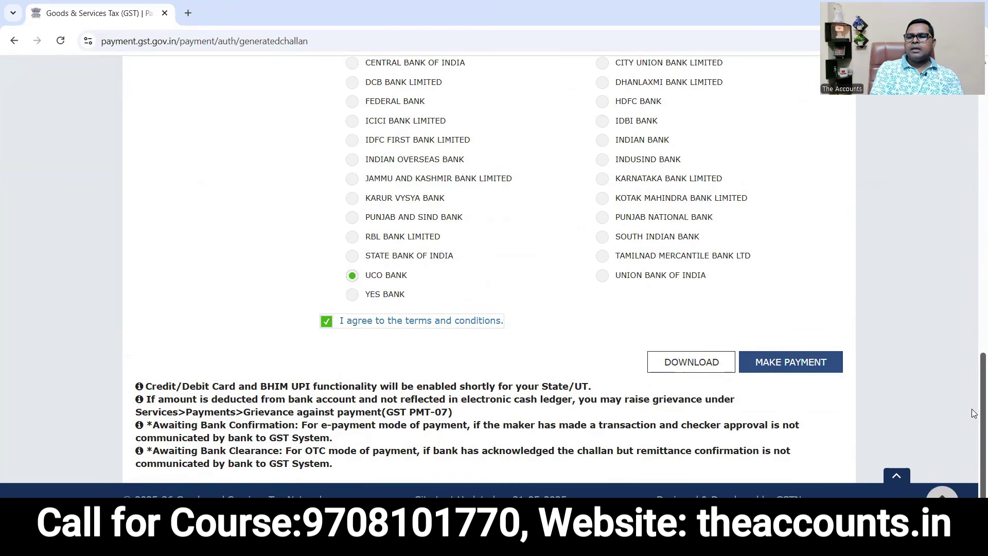
pyautogui.scroll(20, 974, 413)
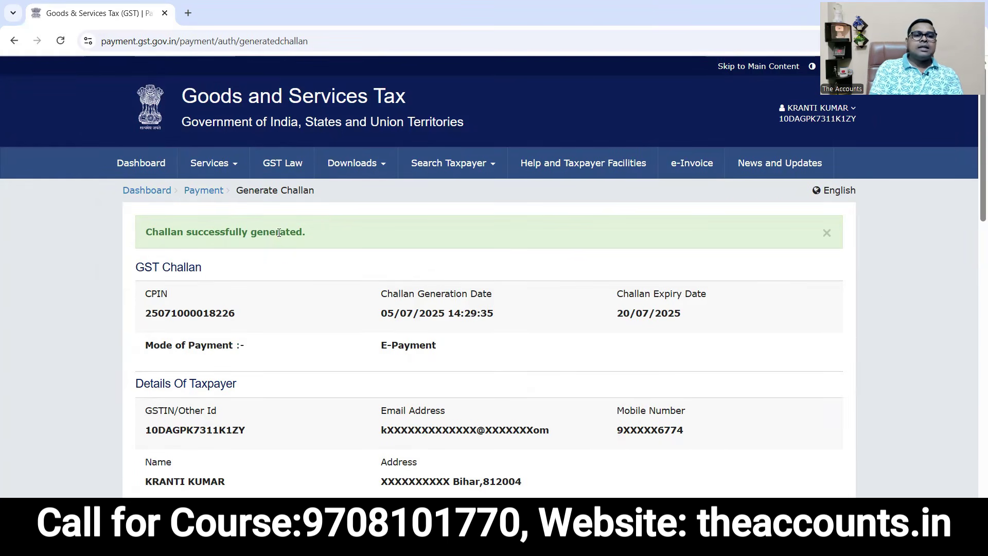
# Browse the Services menu and go to File Returns for 2025-26, Quarter 2, July.
pyautogui.click(221, 169)
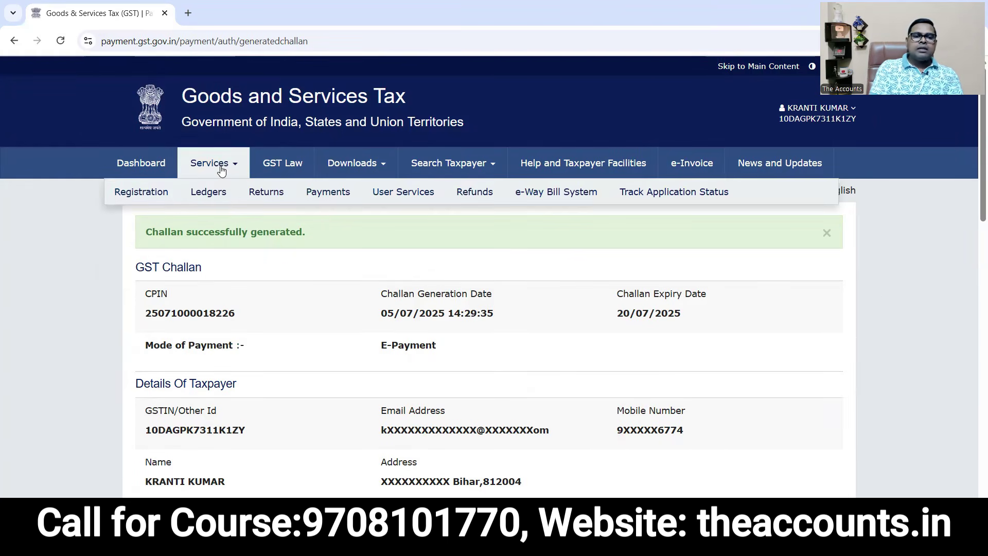
pyautogui.moveTo(402, 195)
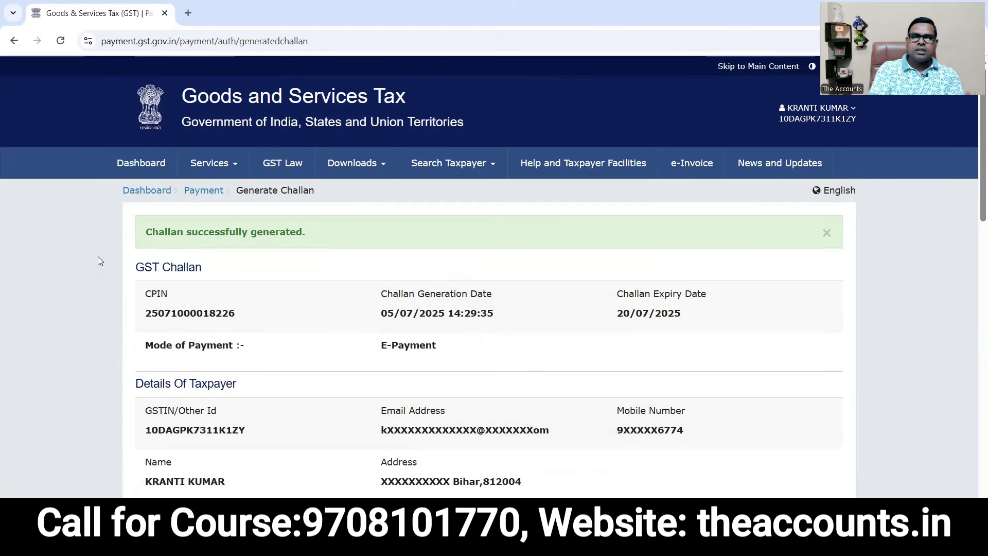
pyautogui.click(218, 164)
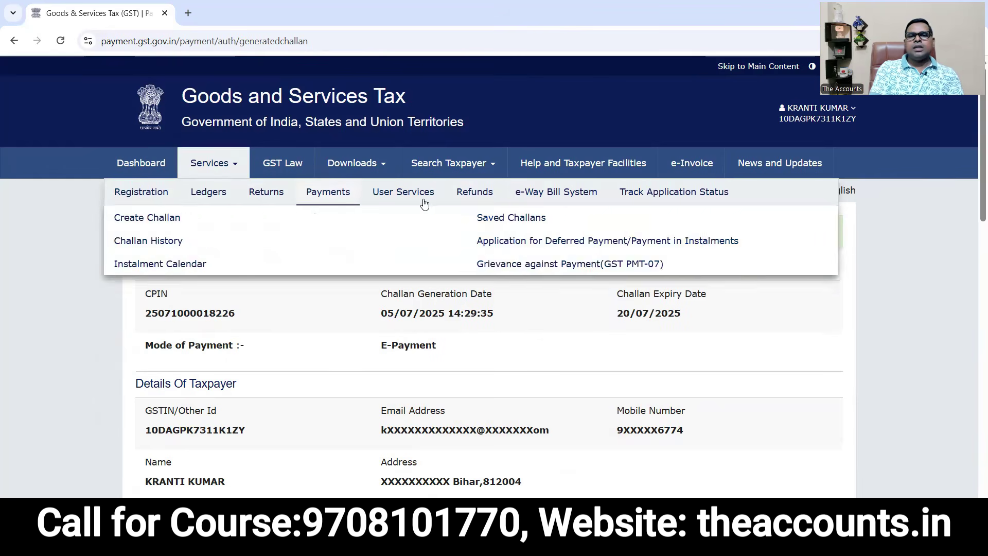
pyautogui.click(544, 200)
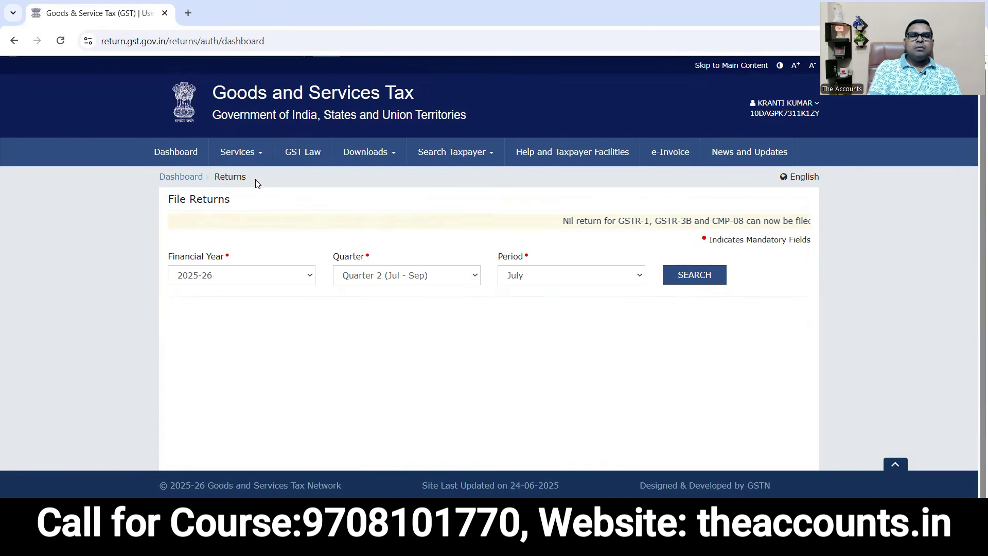
# Open the Invoice Management System (IMS) Dashboard from Services > Returns.
pyautogui.moveTo(257, 159)
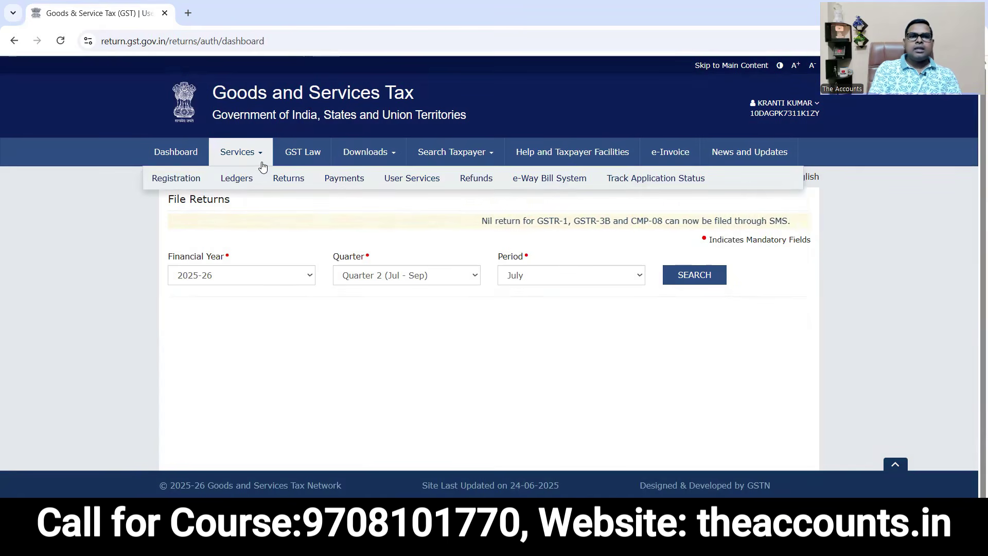
pyautogui.moveTo(290, 181)
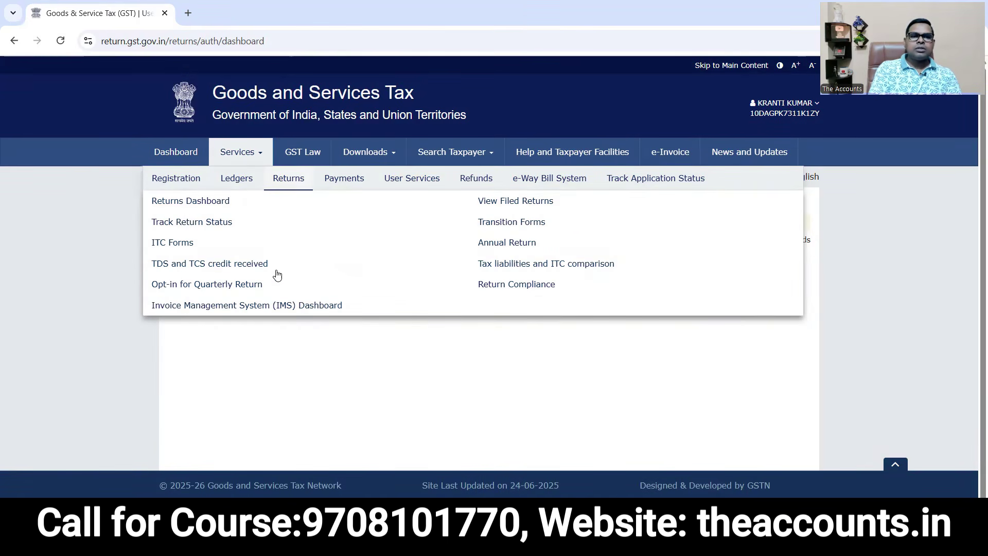
pyautogui.click(236, 307)
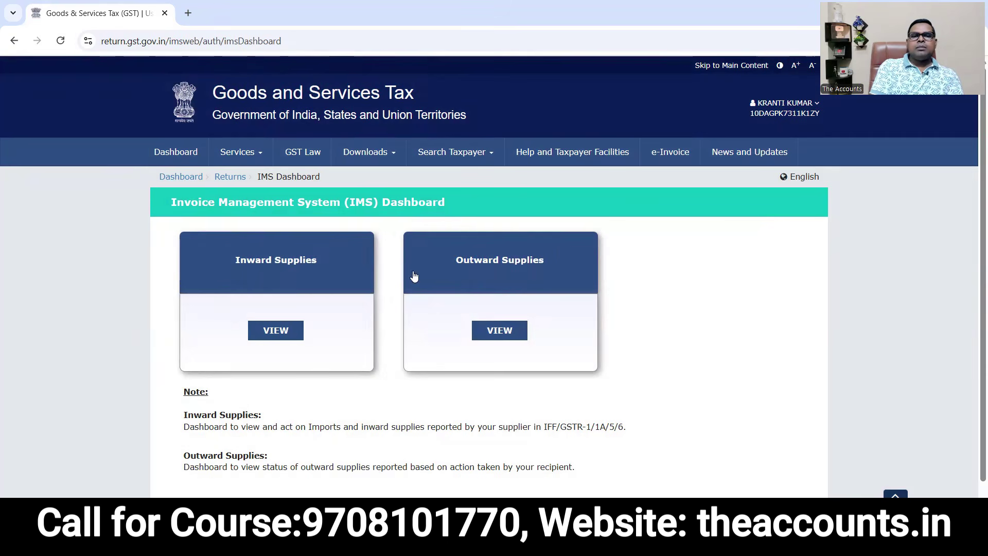
# View IMS Inward Supplies, dismiss the deemed-acceptance notice, and review the 33 B2B invoices.
pyautogui.click(208, 263)
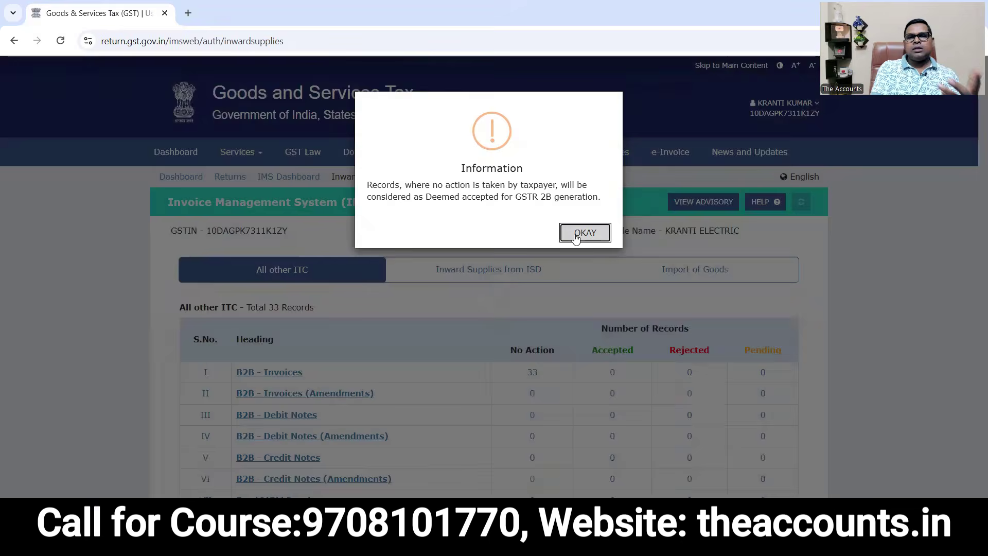
pyautogui.click(574, 236)
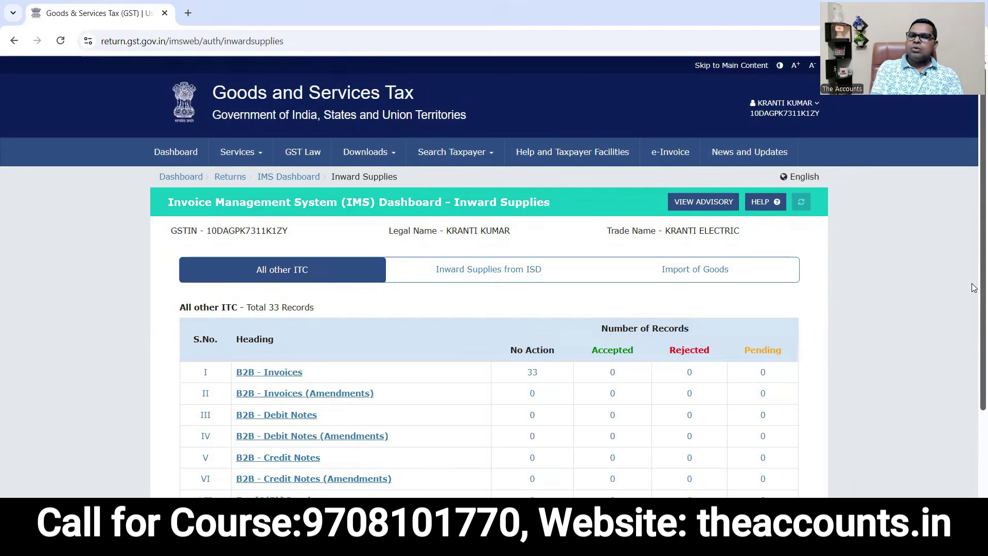
pyautogui.scroll(-2, 974, 350)
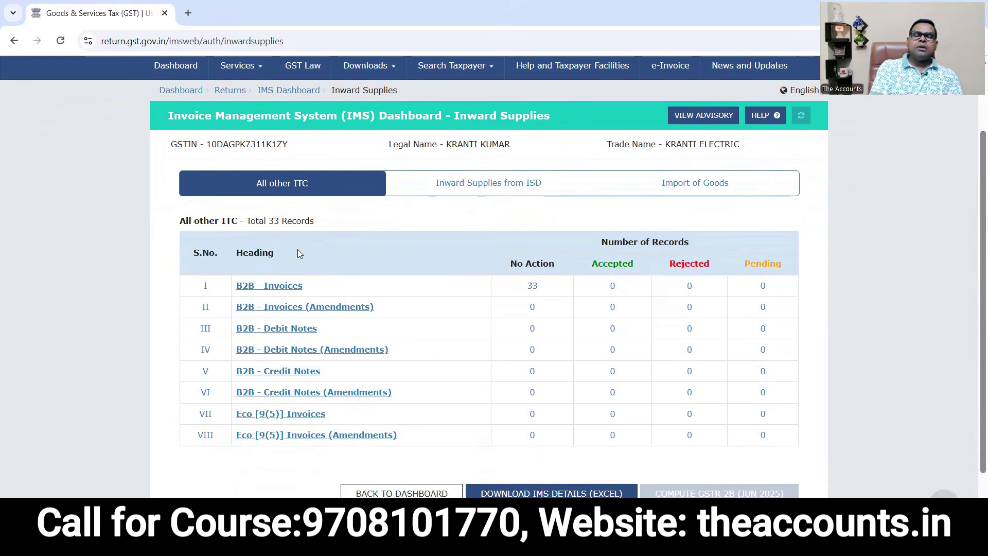